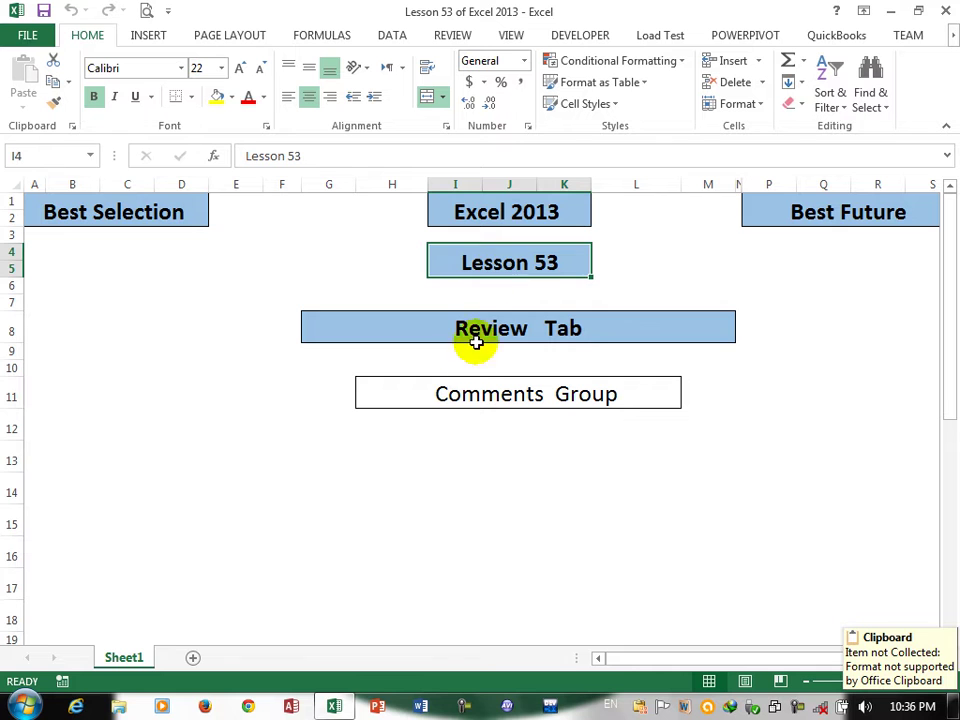
click(472, 338)
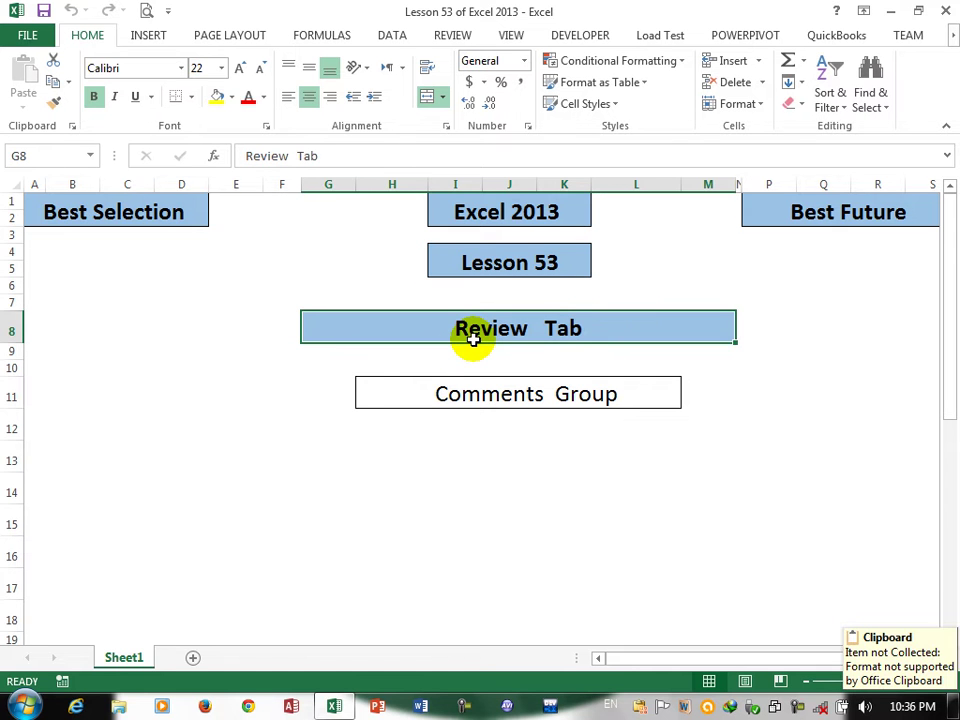
click(490, 394)
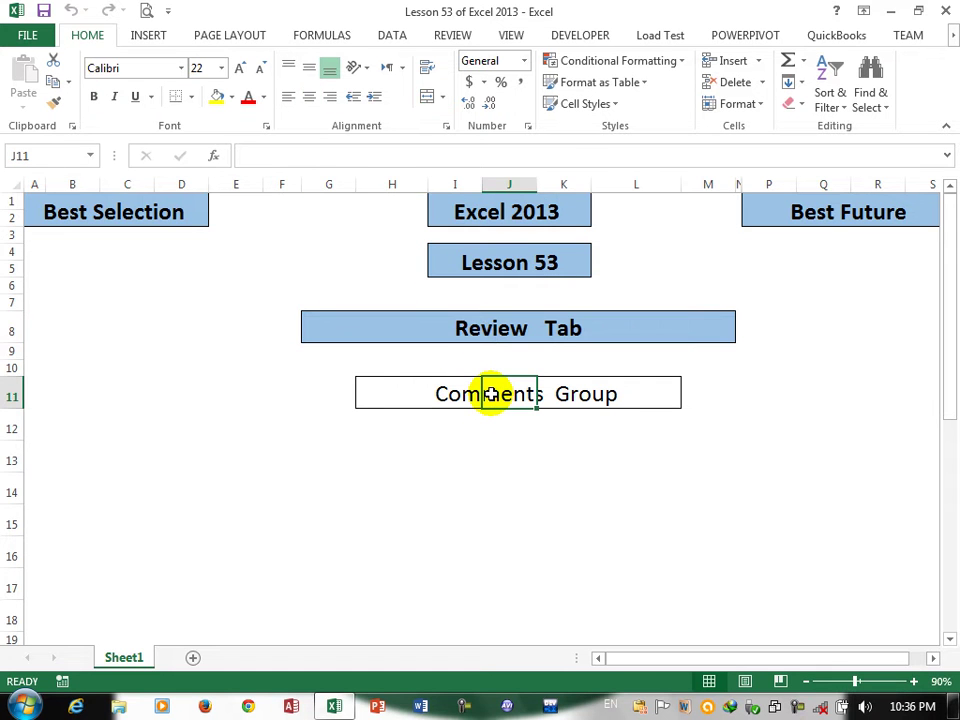
click(452, 35)
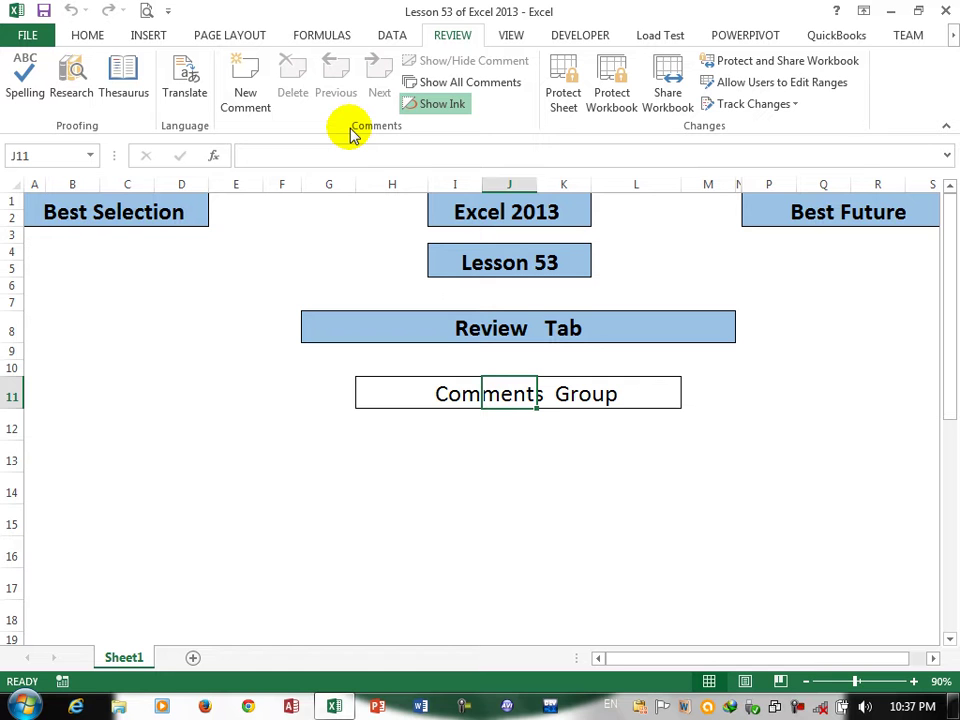
click(218, 414)
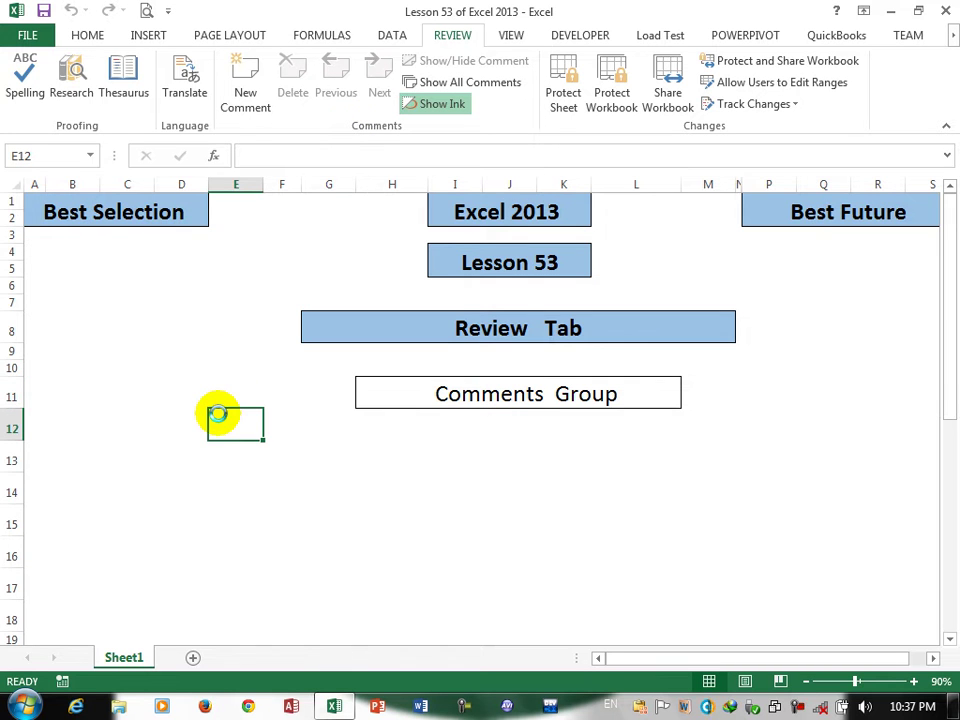
Step: Create a blank workbook and enter the column headers Rollno, Sname and F/name in cells B4 to D4
key(ctrl+n)
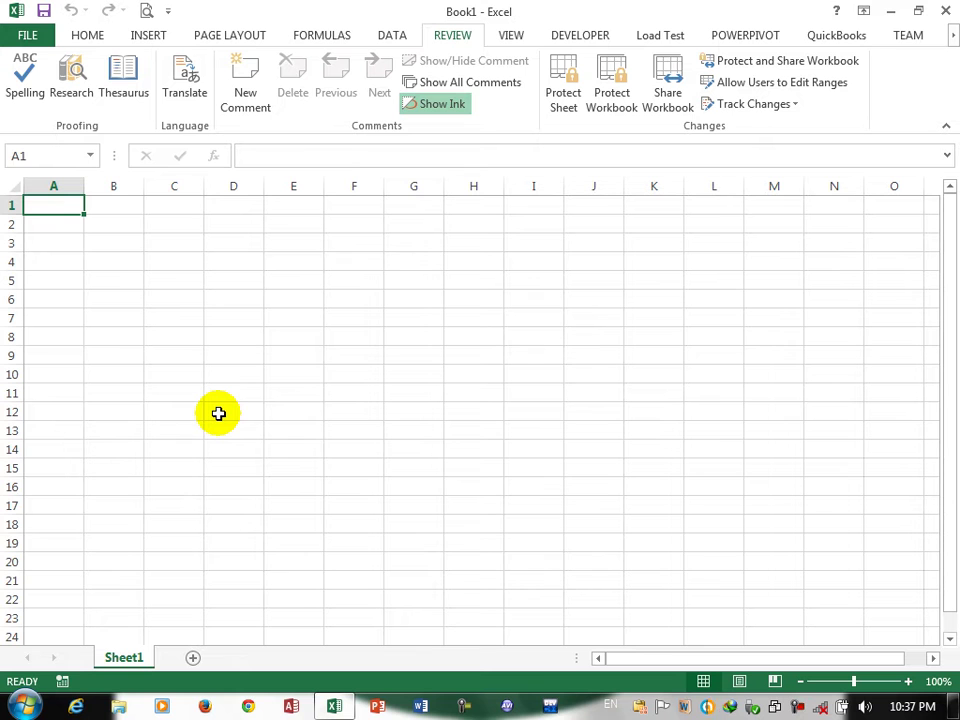
click(114, 257)
text(Rollno)
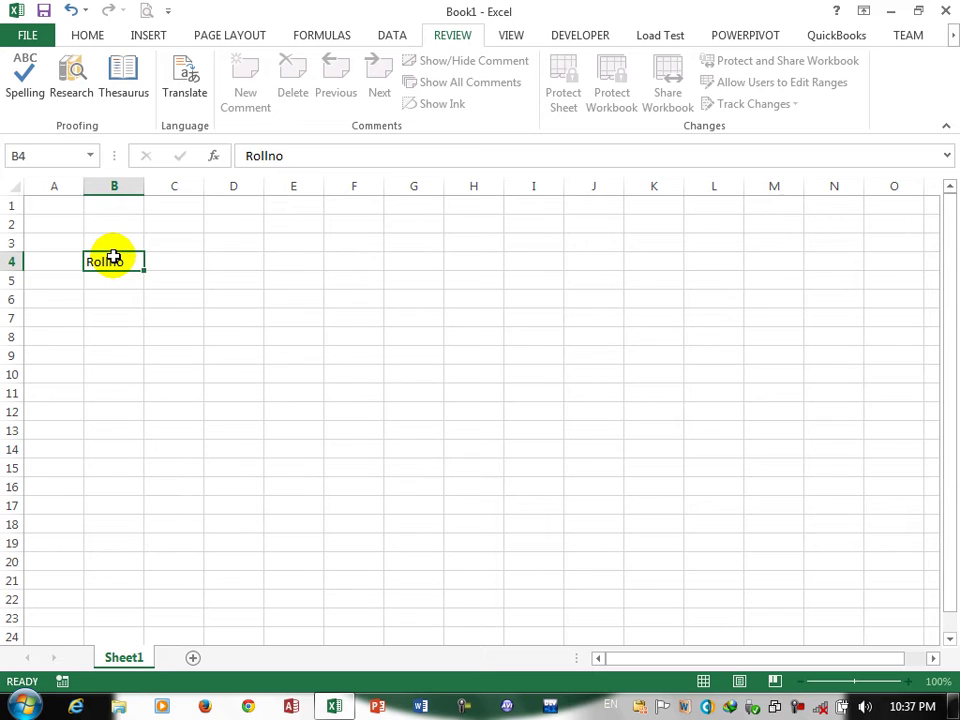
key(Tab)
text(Sname)
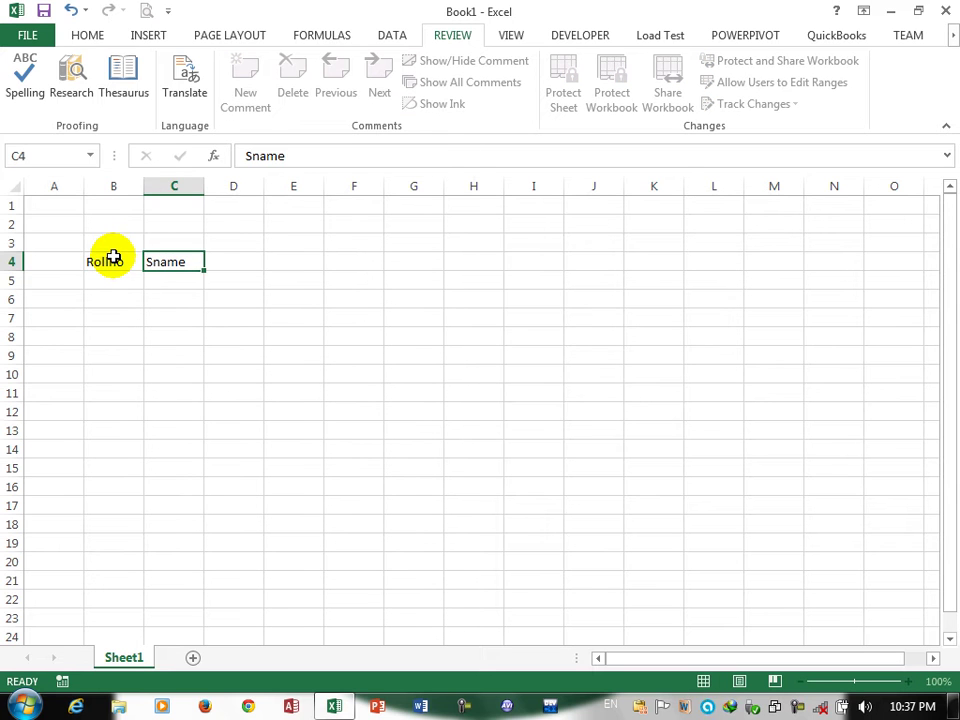
key(Tab)
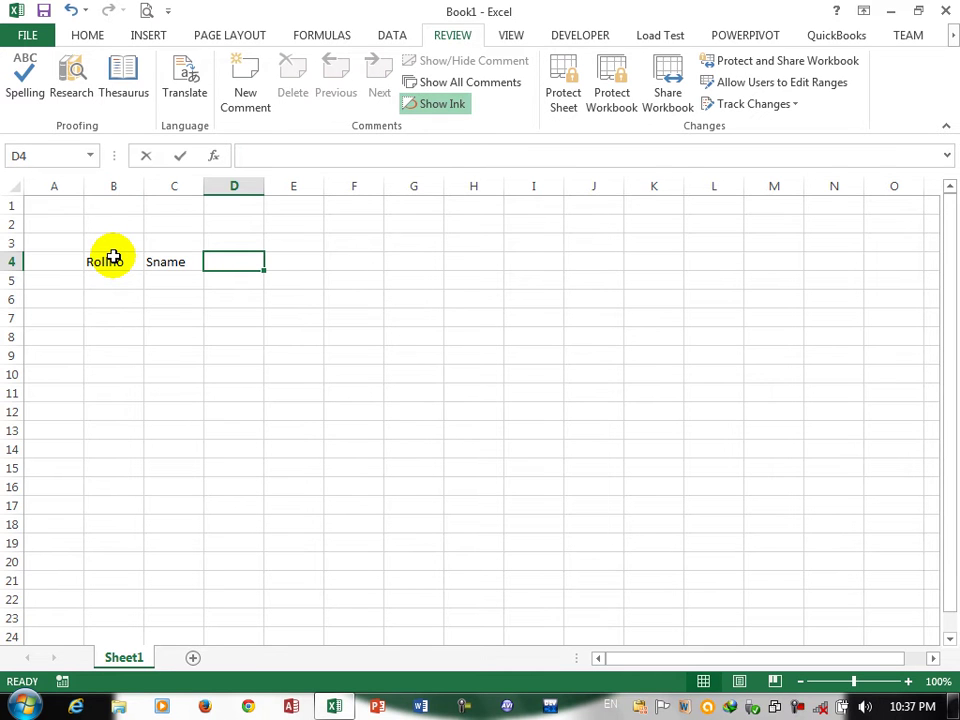
text(?n)
key(BackSpace)
key(BackSpace)
text(F/name)
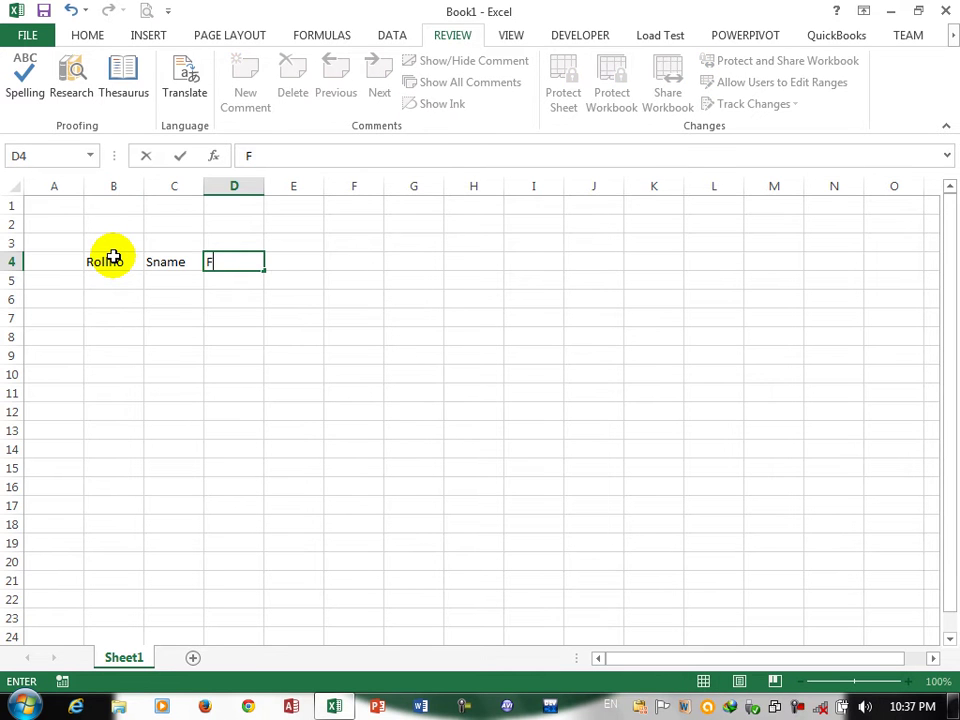
key(Tab)
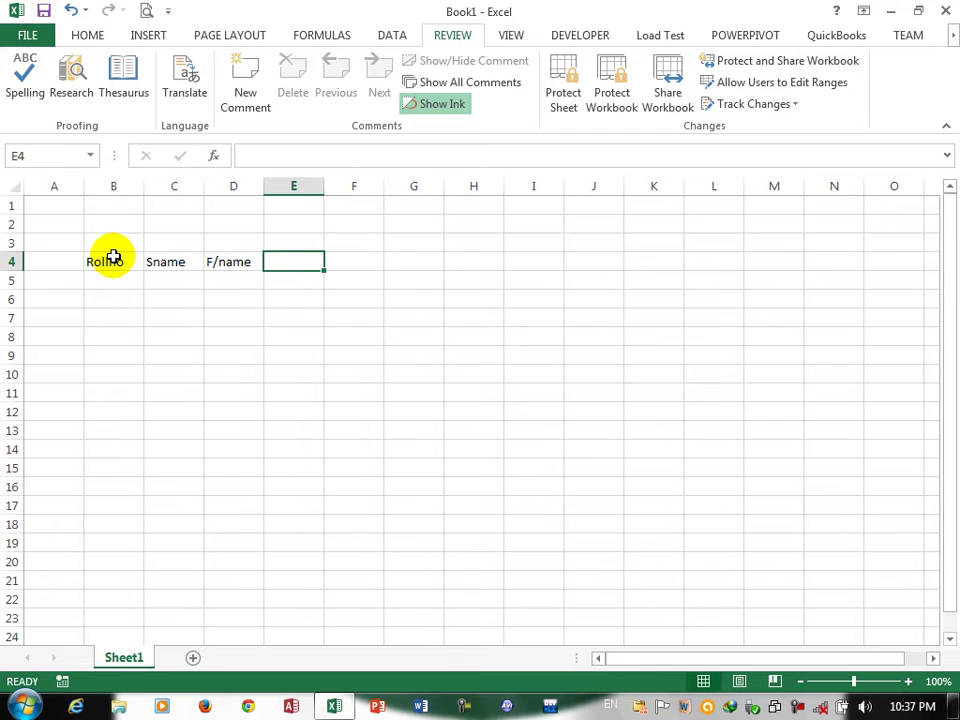
Step: Continue the header row with Age, Gender, Class and Fee in cells E4 to H4
text(S)
key(BackSpace)
text(Age)
key(Tab)
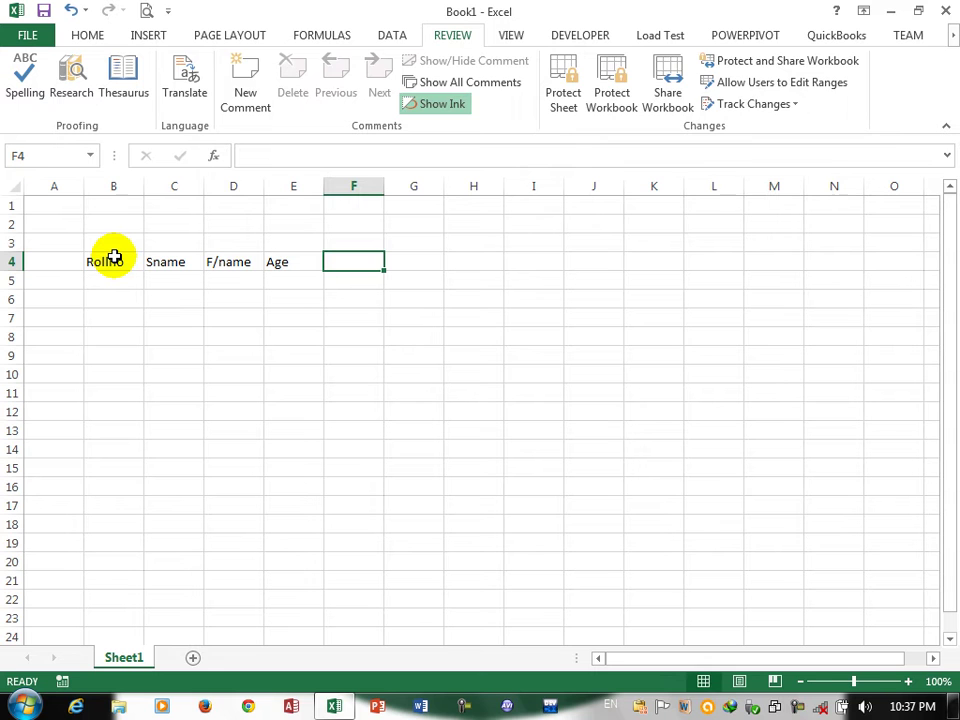
text(Gender)
key(Tab)
text(Cal)
key(BackSpace)
key(BackSpace)
text(lass)
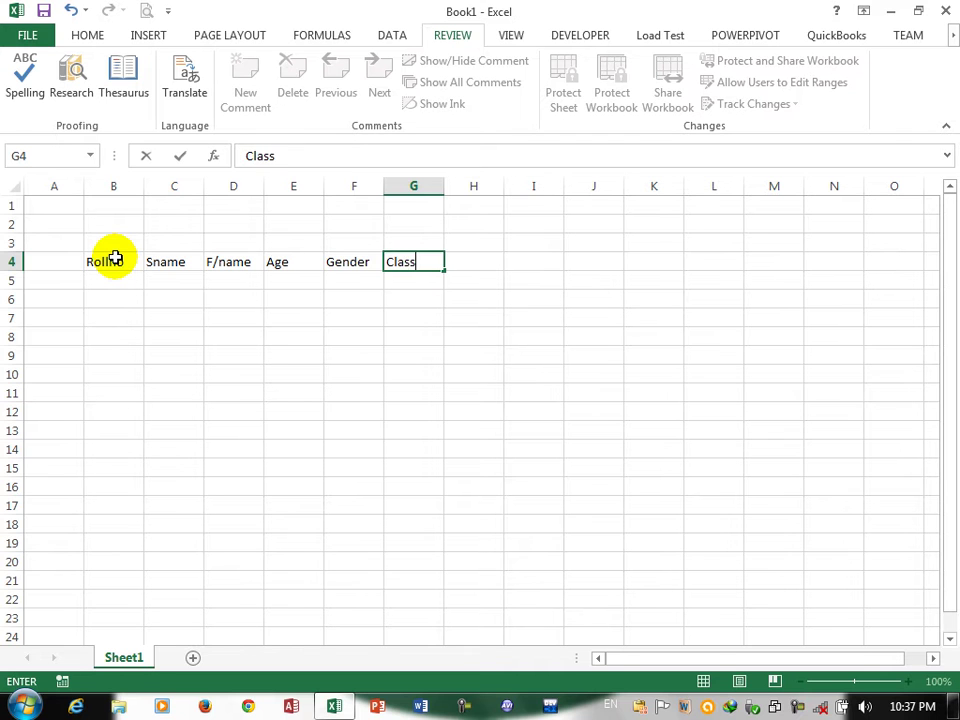
key(Tab)
text(Fee)
key(Tab)
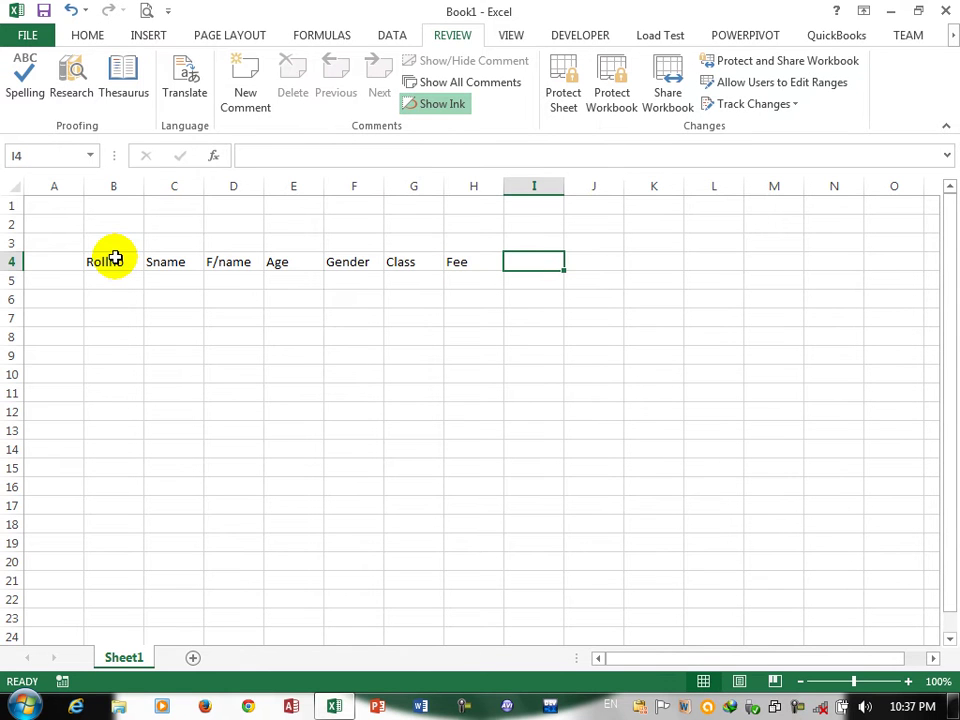
Step: Complete the header row with paid, balance and AdDate in cells I4 to K4
text(paid)
key(Tab)
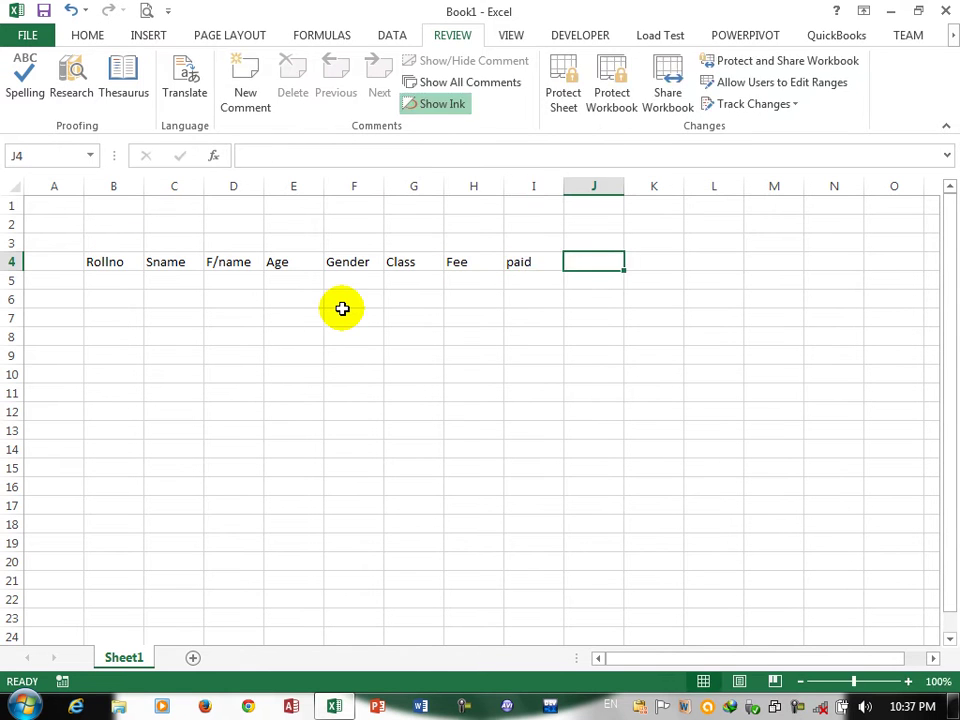
text(BA)
key(BackSpace)
key(BackSpace)
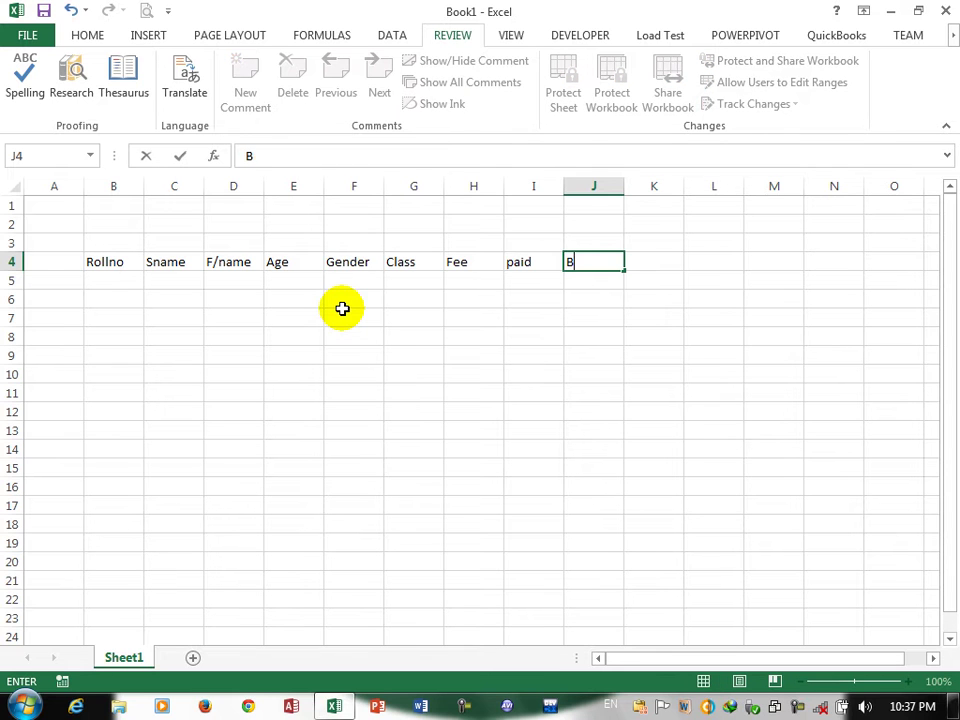
text(balance)
key(Tab)
text(AdDate)
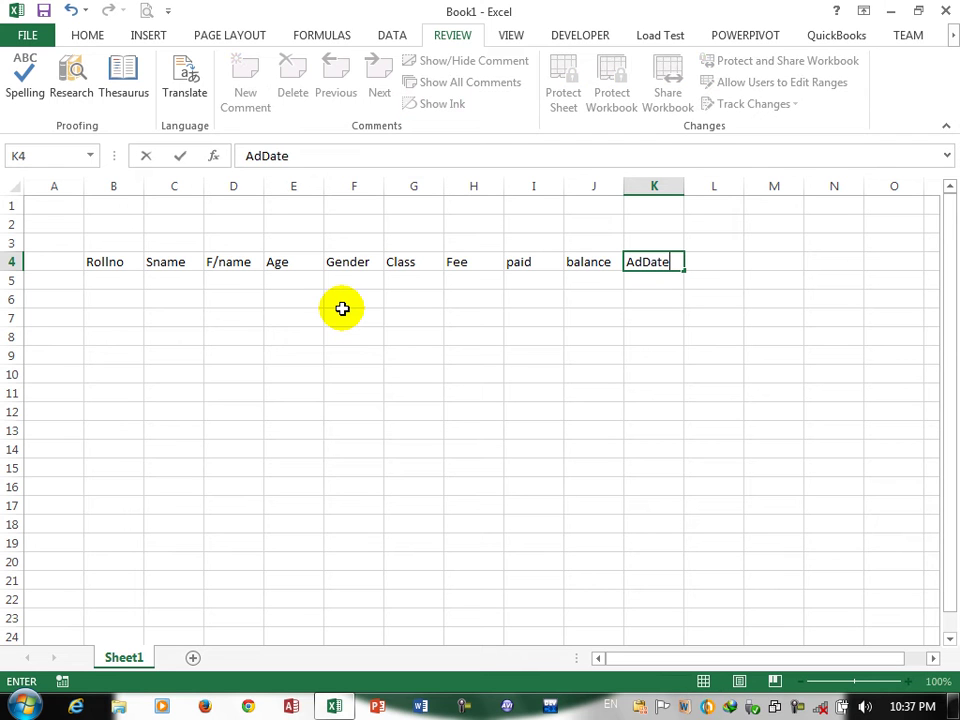
Step: Make the range B4:K13 bold and apply all borders to it
drag(100, 262, 660, 424)
key(ctrl+b)
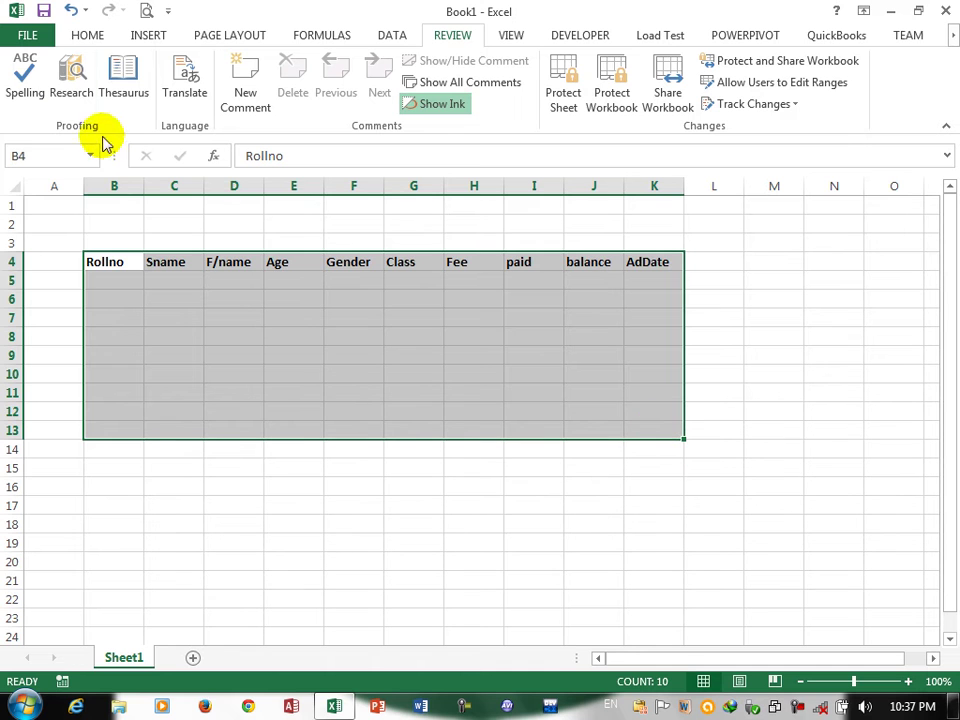
click(80, 37)
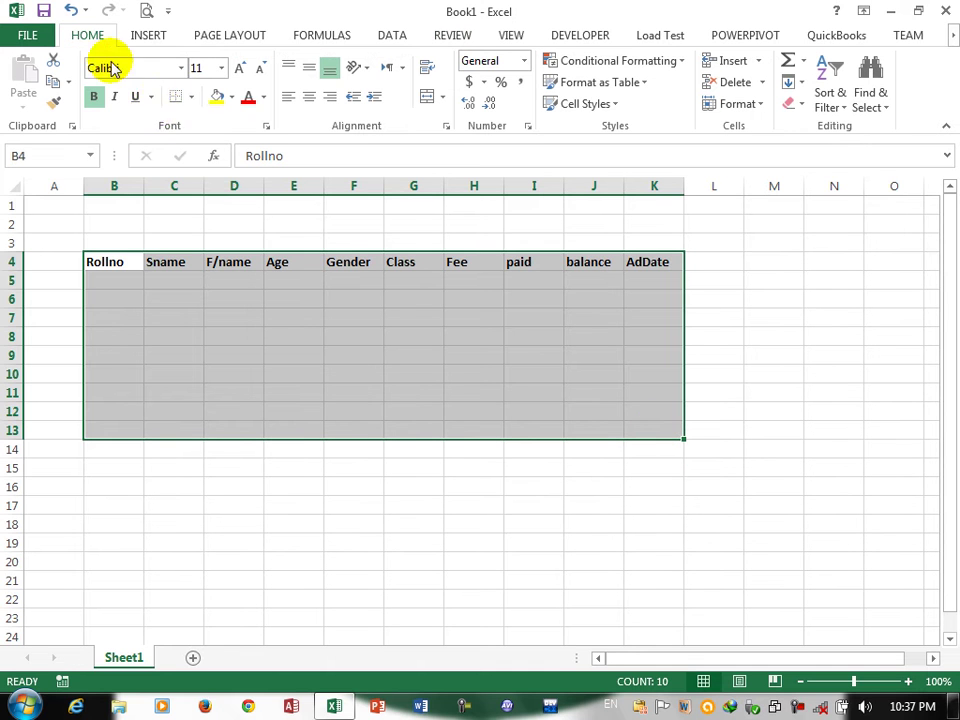
click(191, 99)
click(196, 256)
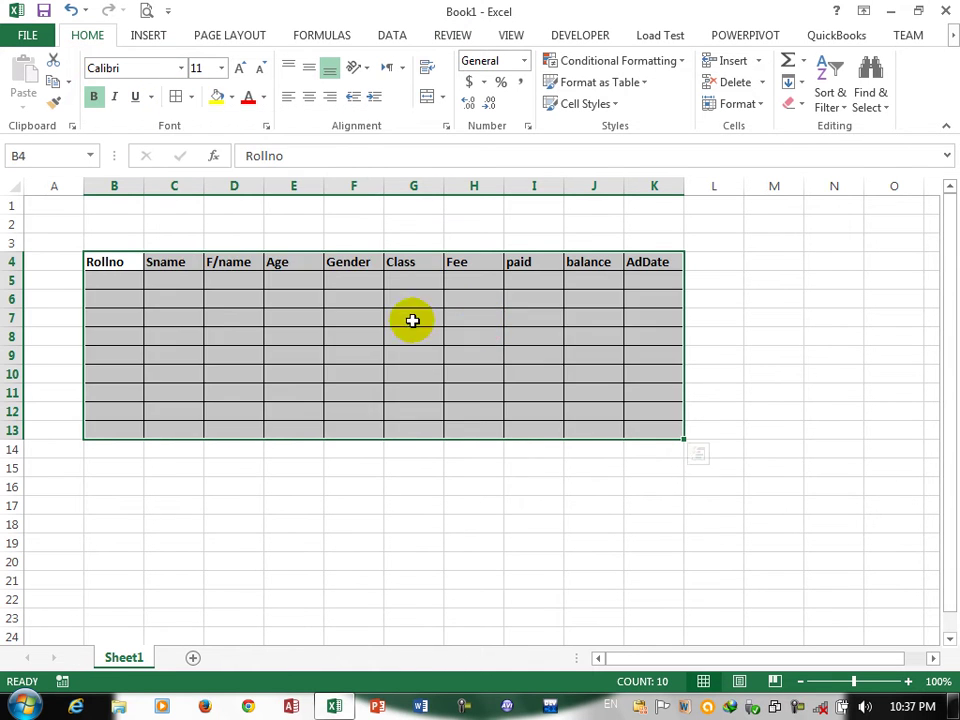
Step: Fill row 5 with roll number 1, the student's name, the father's name, age 30 and gender male
click(118, 278)
text(1)
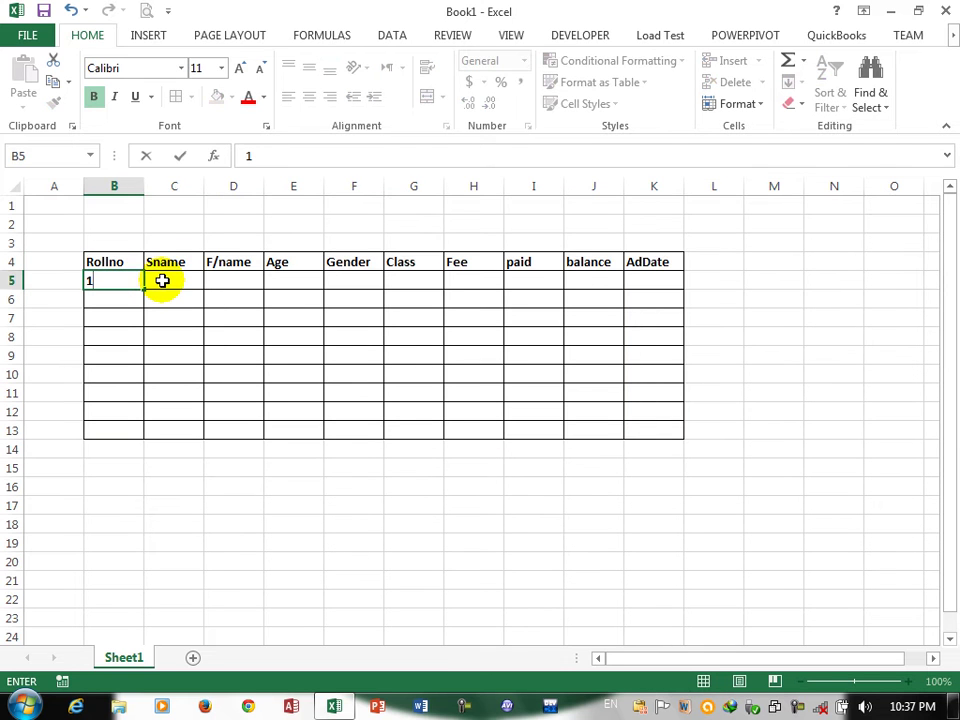
click(161, 279)
text(usmn)
text(n)
key(Tab)
text(tahar)
key(Tab)
text(30)
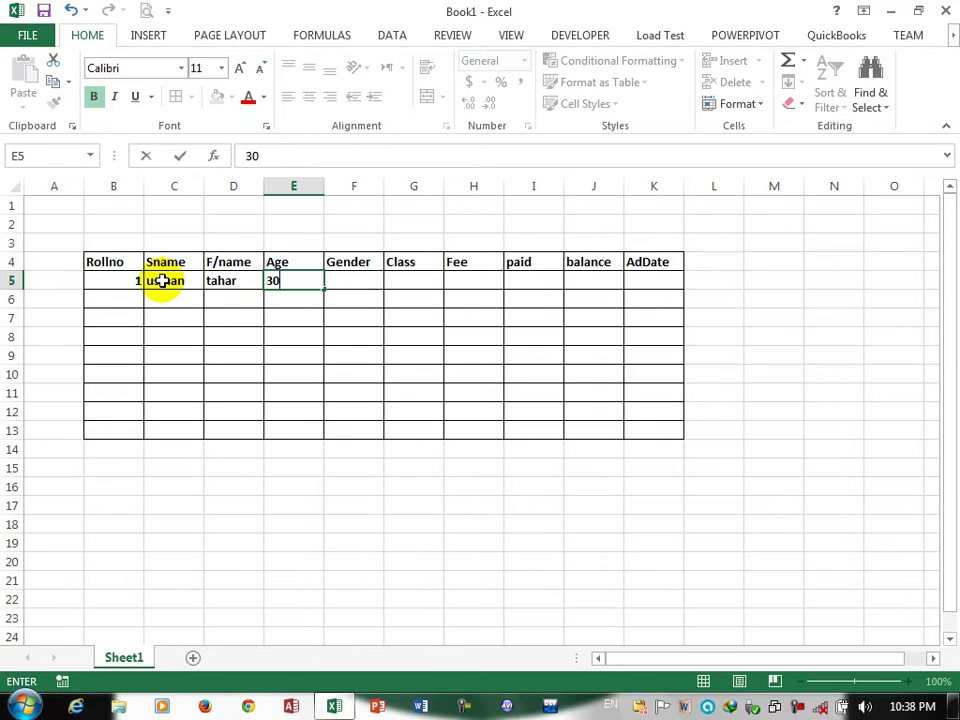
key(Tab)
text(male)
key(Tab)
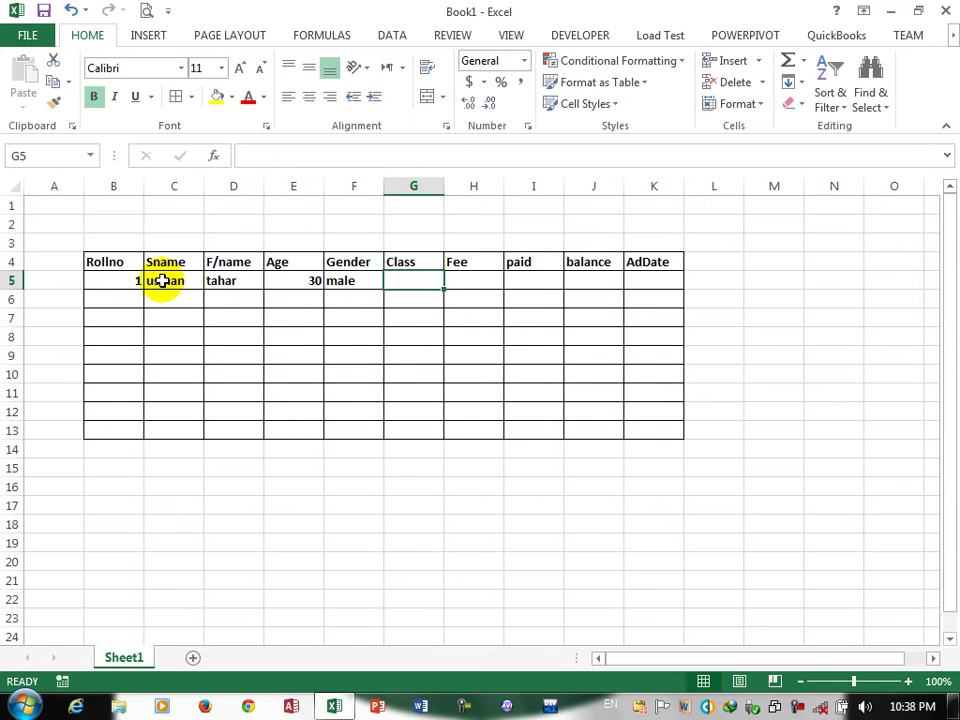
Step: Enter class word, fee 1000 and paid amount 1000 for the first student in row 5
text(word)
key(Tab)
text(1000)
key(Tab)
text(100)
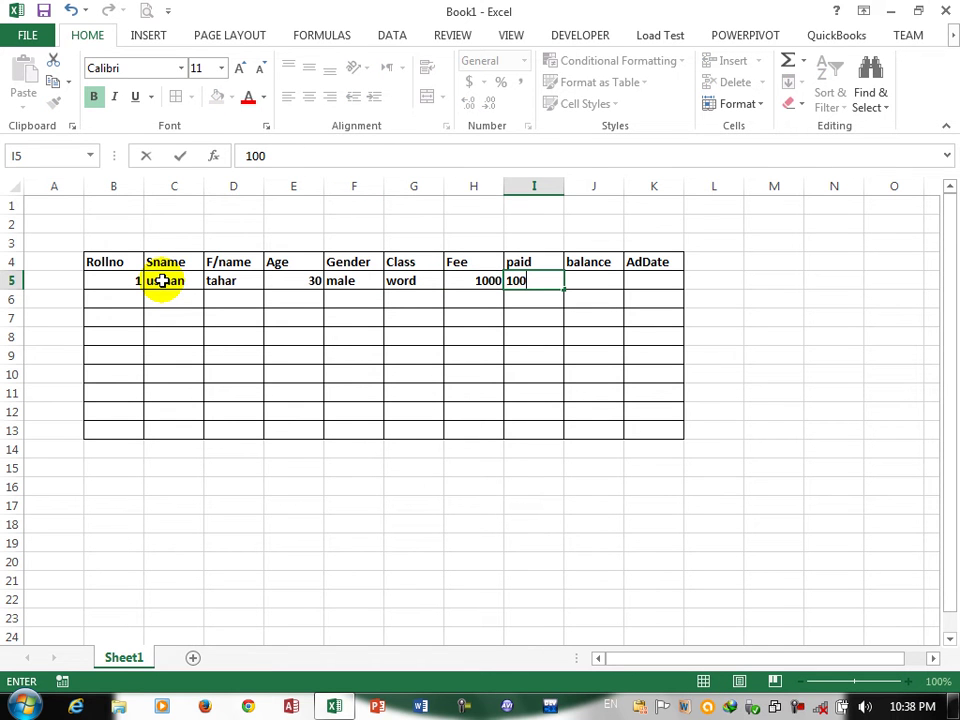
text(0)
key(Tab)
Step: Calculate the first student's balance in J5 as fee minus paid with the formula =H5-I5
text(=)
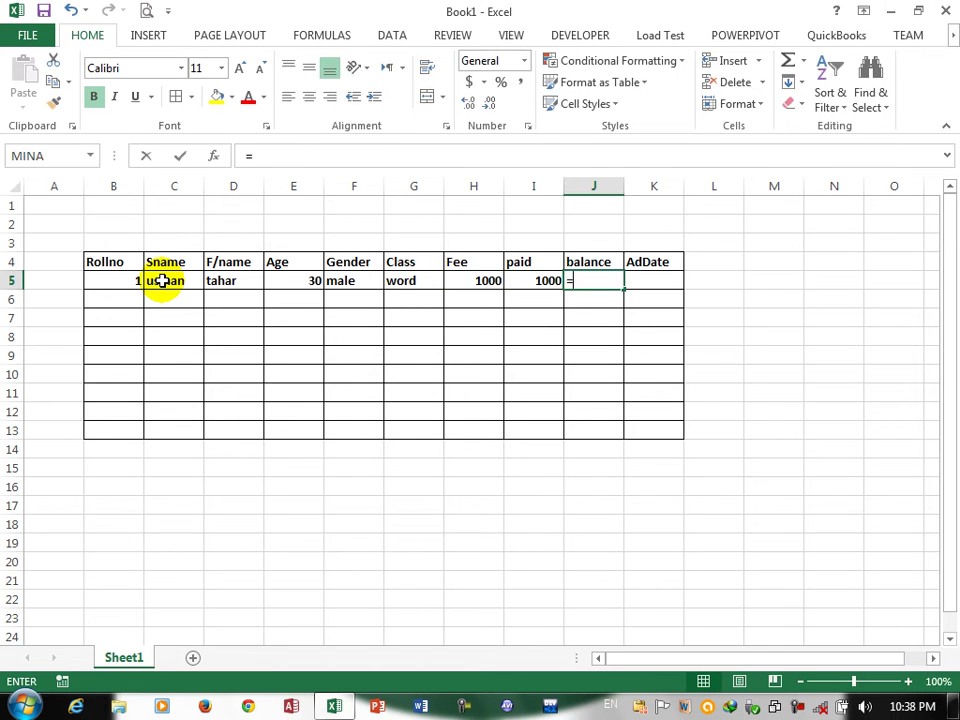
key(Left)
key(Left)
text(-)
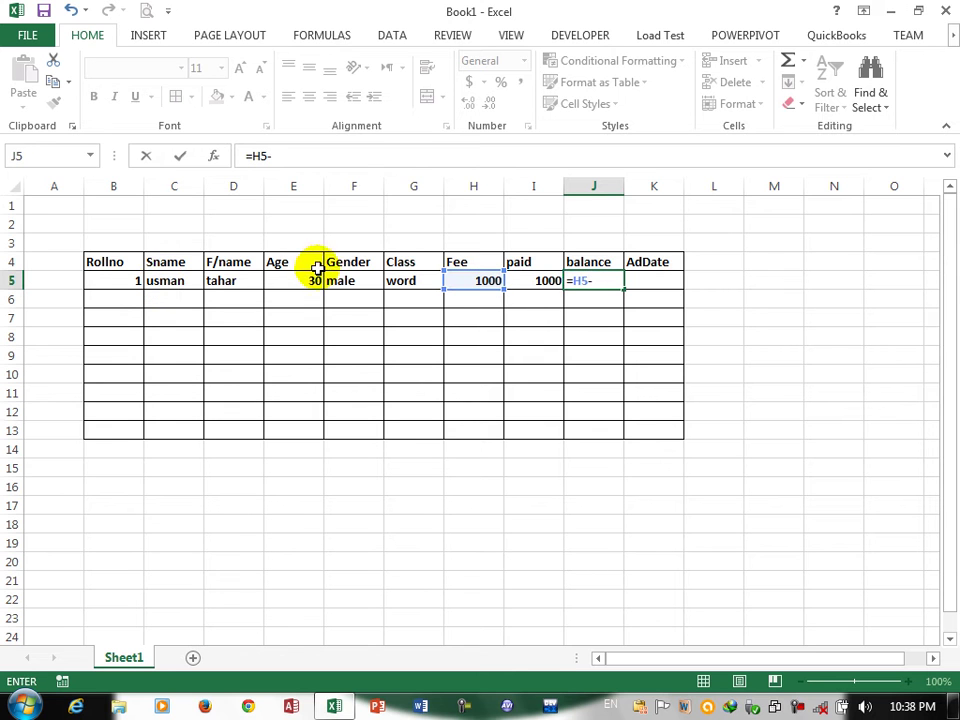
click(553, 281)
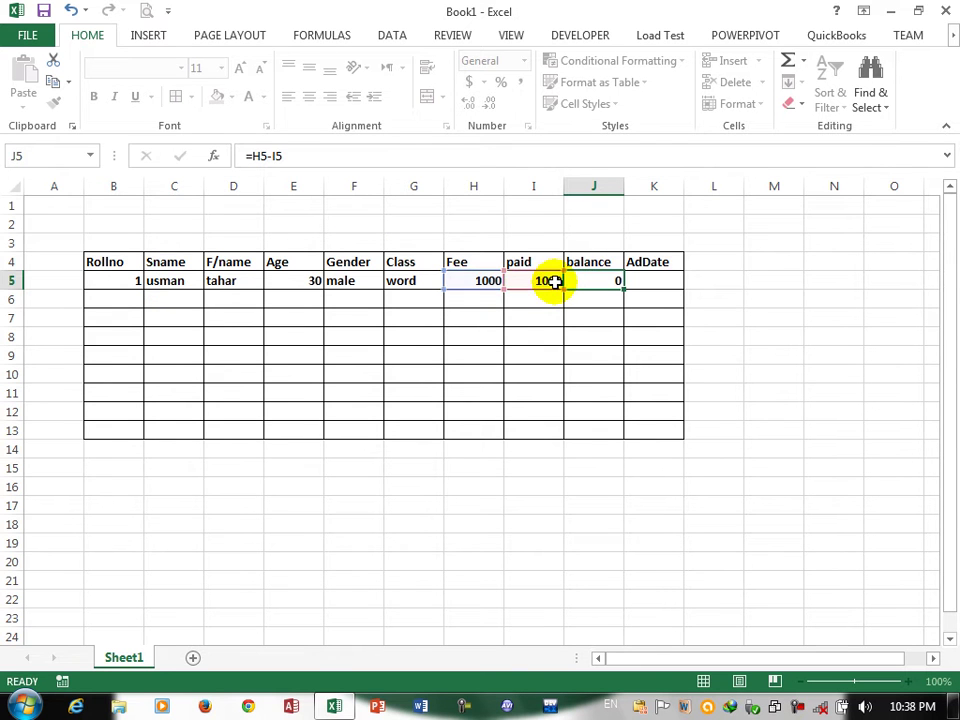
key(Return)
Step: Enter 9/3/2015 as the first student's AdDate in K5
click(651, 277)
text(9/3/2015)
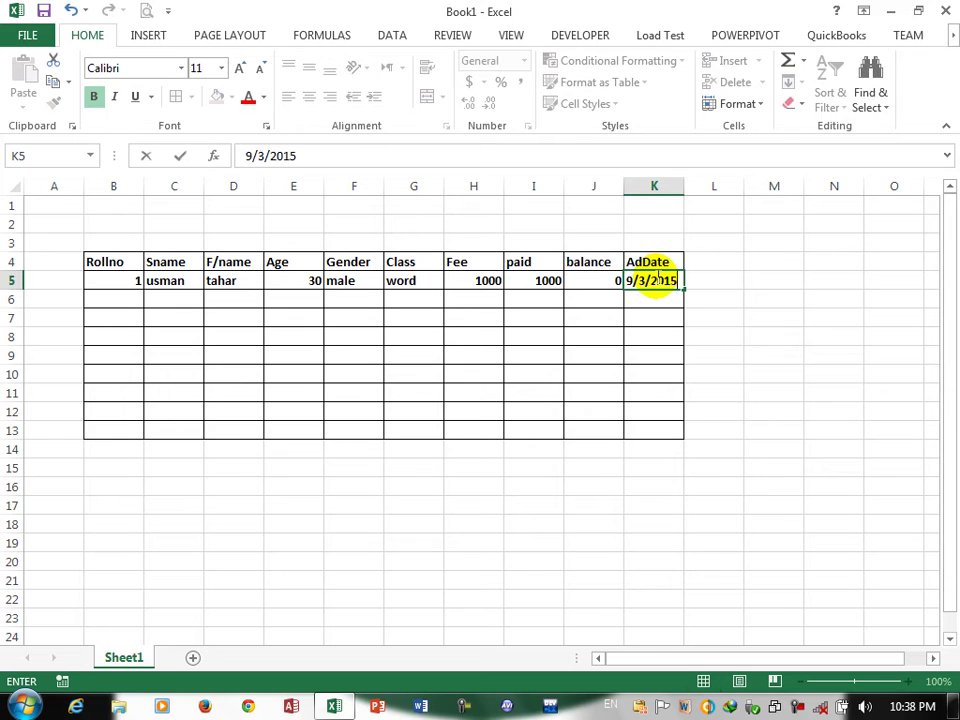
key(Return)
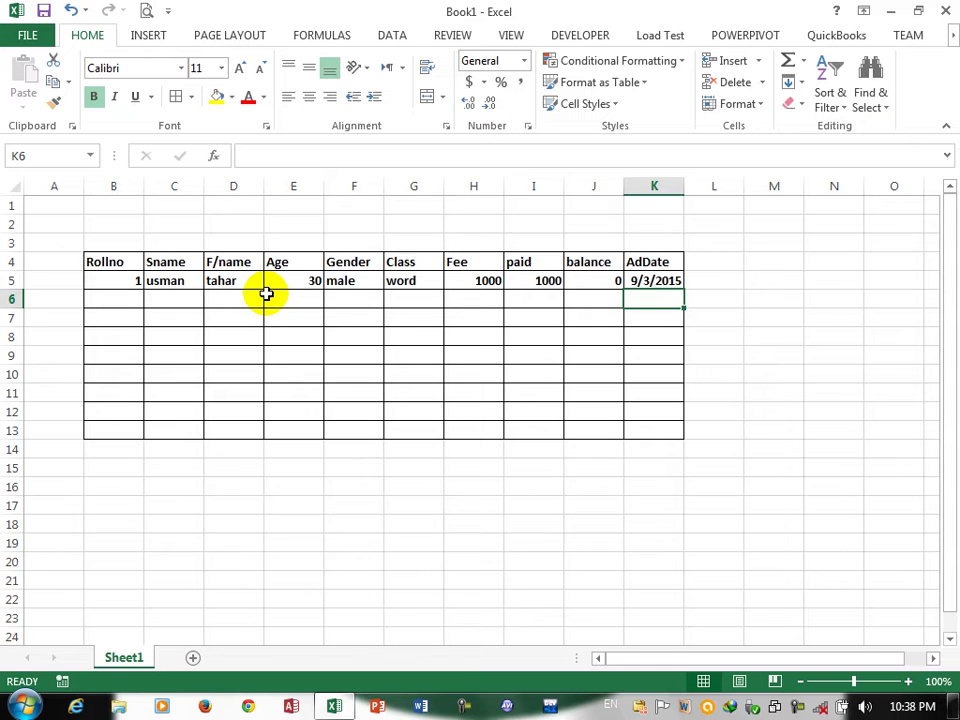
Step: Add a comment reading "hello user this is student name" to the Sname header in C4
click(150, 263)
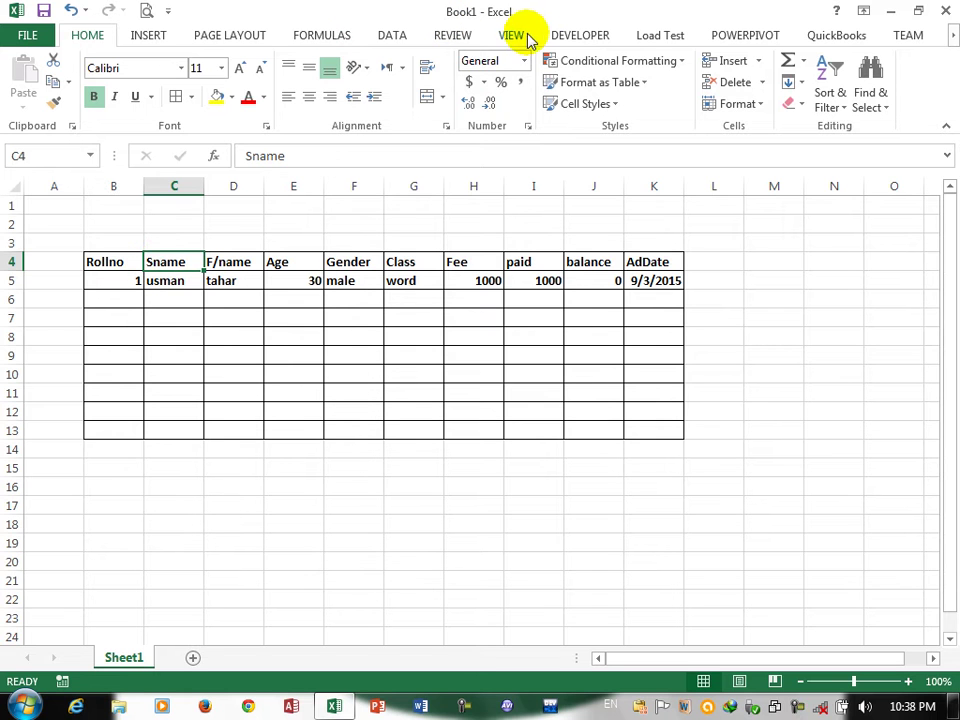
click(450, 36)
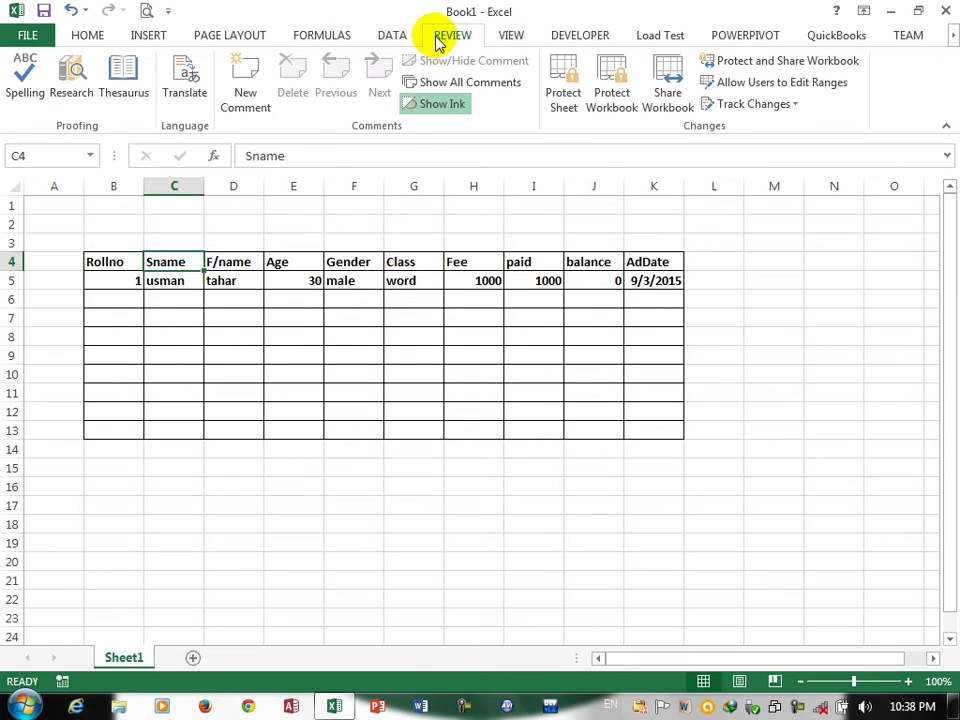
click(246, 80)
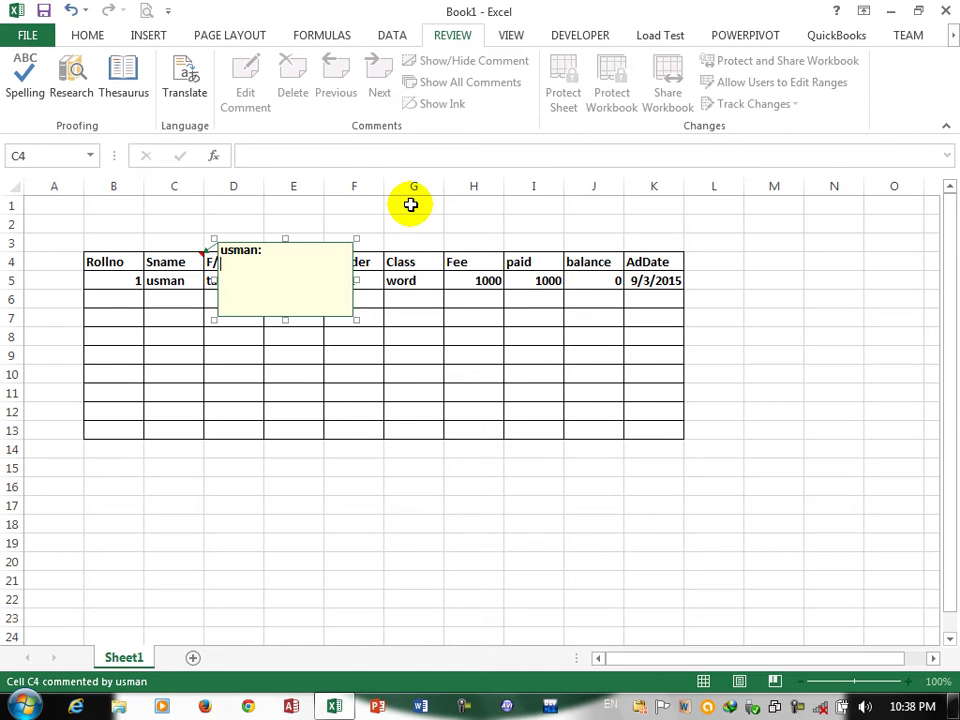
text(hell)
key(BackSpace)
key(BackSpace)
text(hello user this is student name)
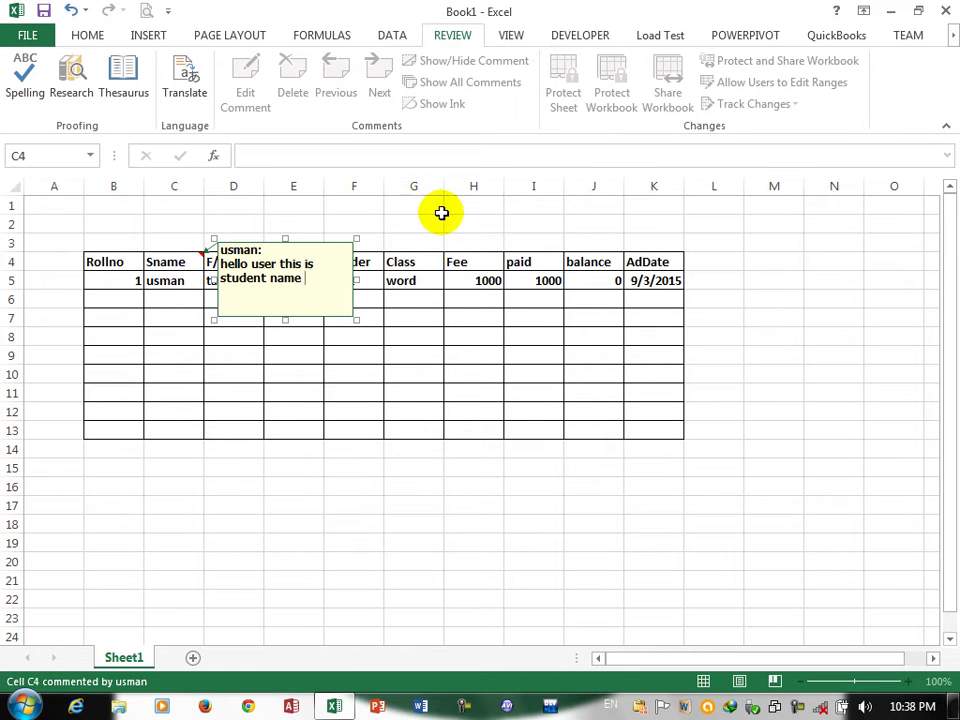
click(437, 209)
mouse_move(187, 264)
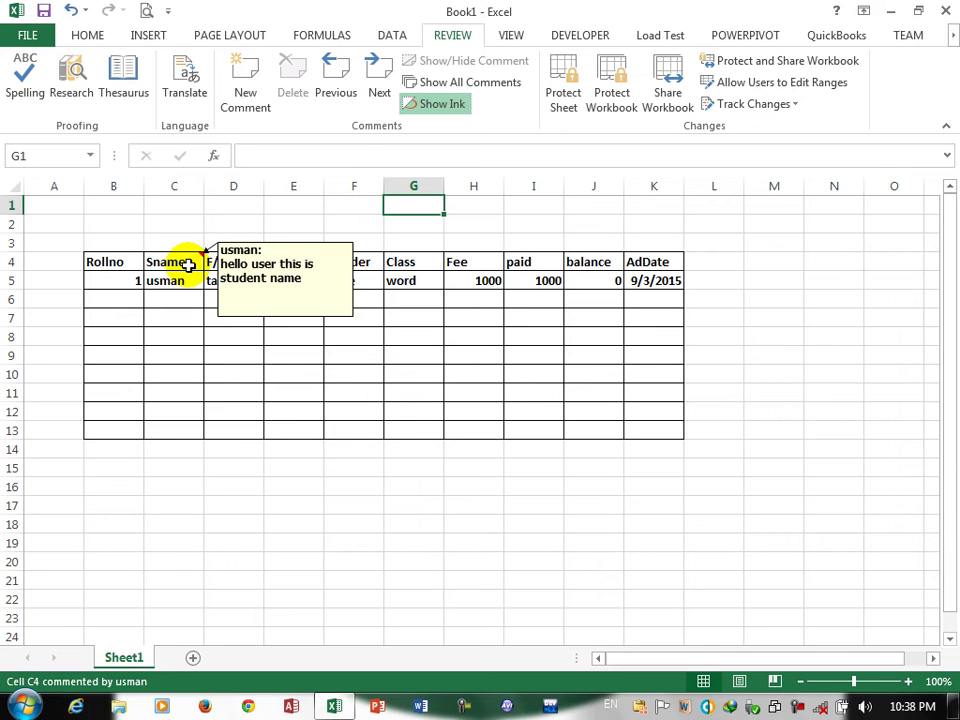
Step: Add a comment reading "hello user this is admission date of student" to the AdDate header in K4
click(661, 262)
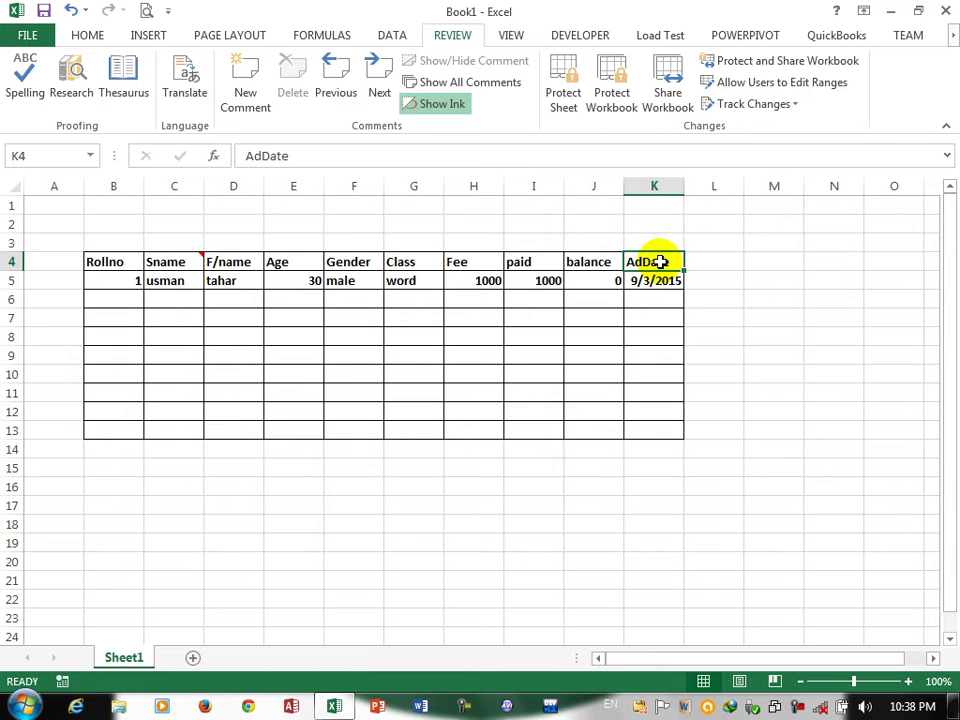
click(243, 92)
text(hel)
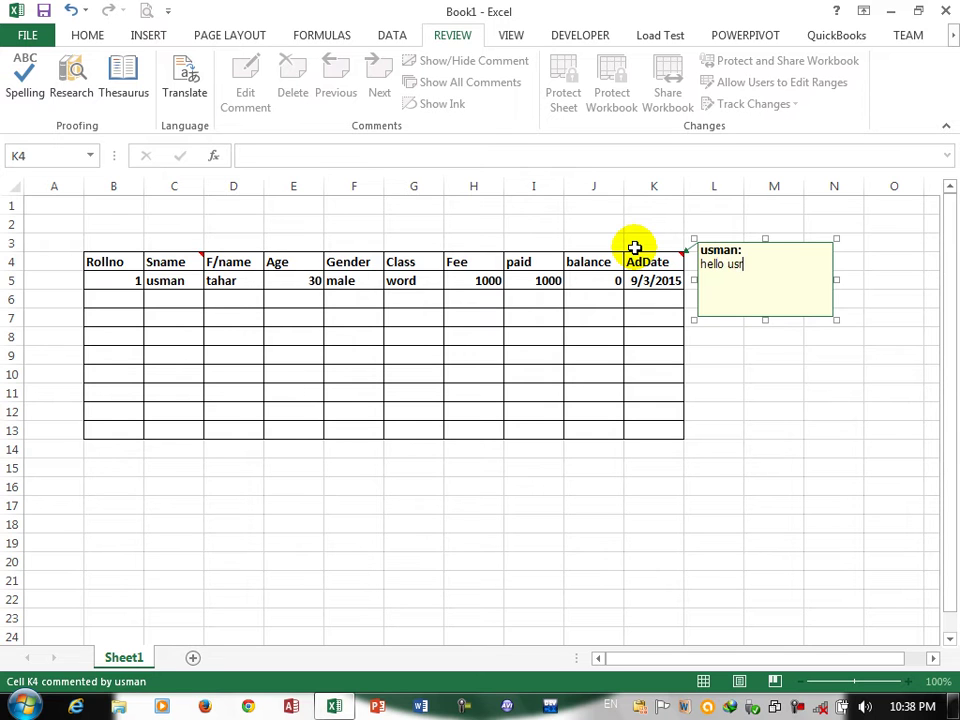
text(lo user this is adm)
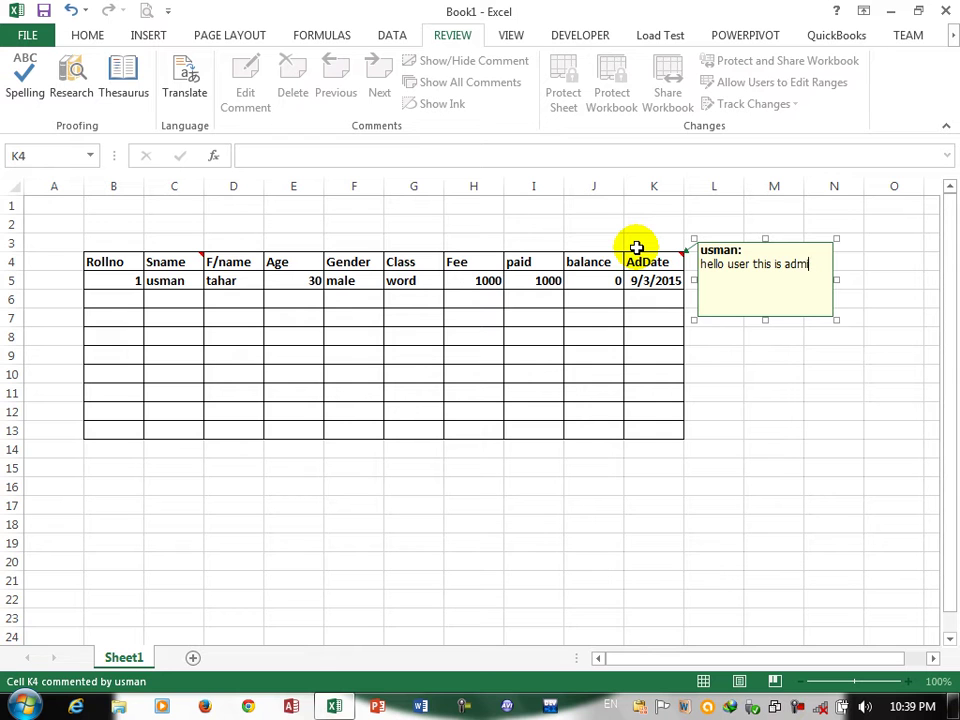
text(ission da)
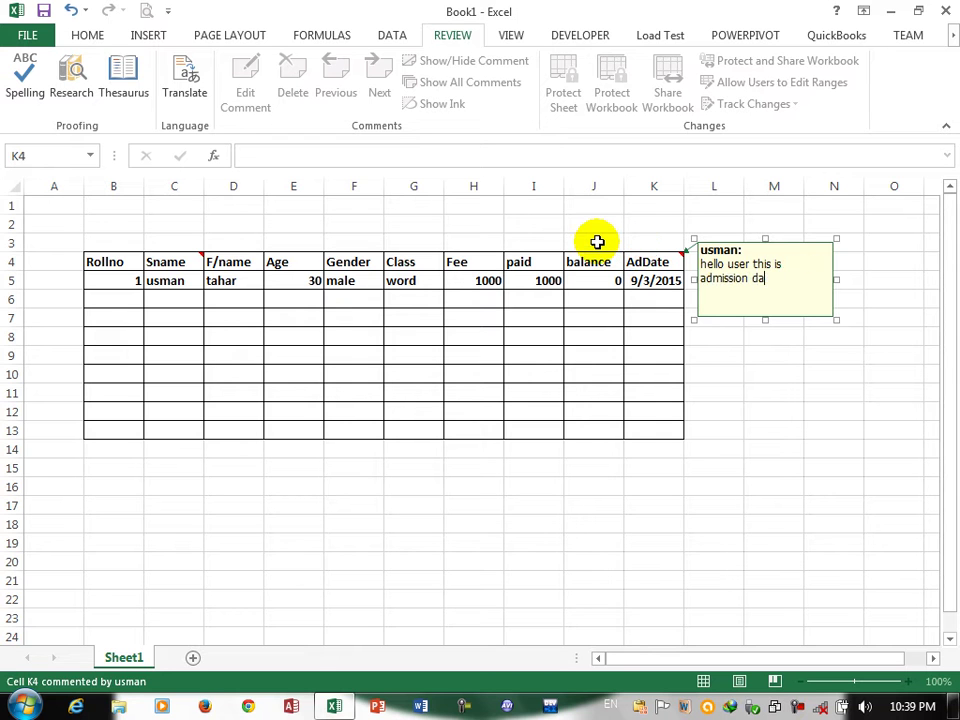
text(te of student)
key(Return)
click(801, 371)
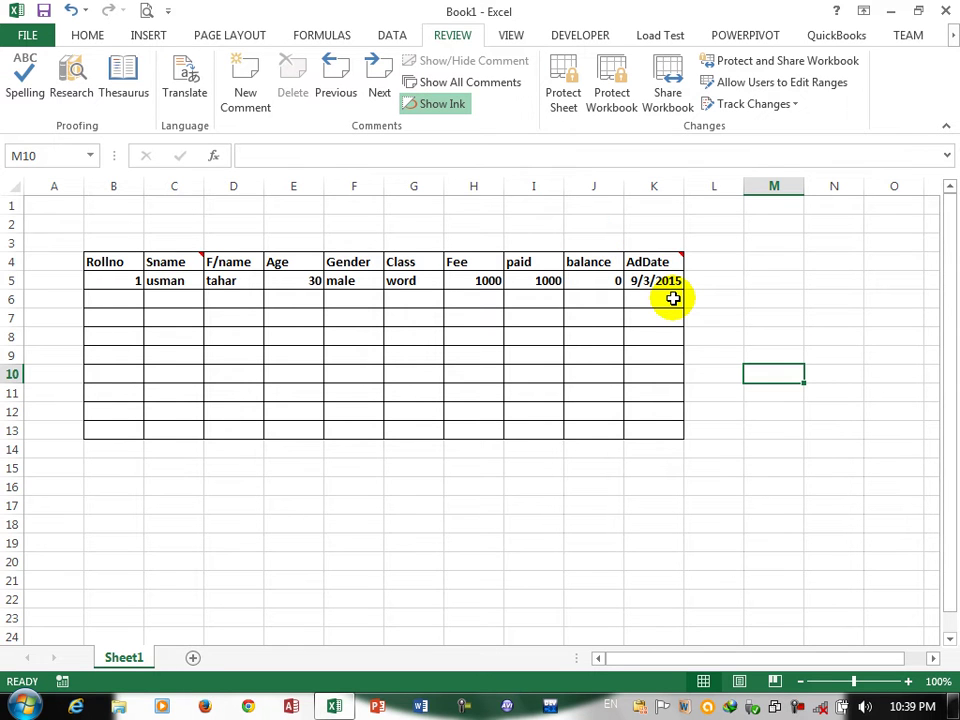
Step: Delete the comment on the Sname header in C4 and undo the deletion
mouse_move(165, 262)
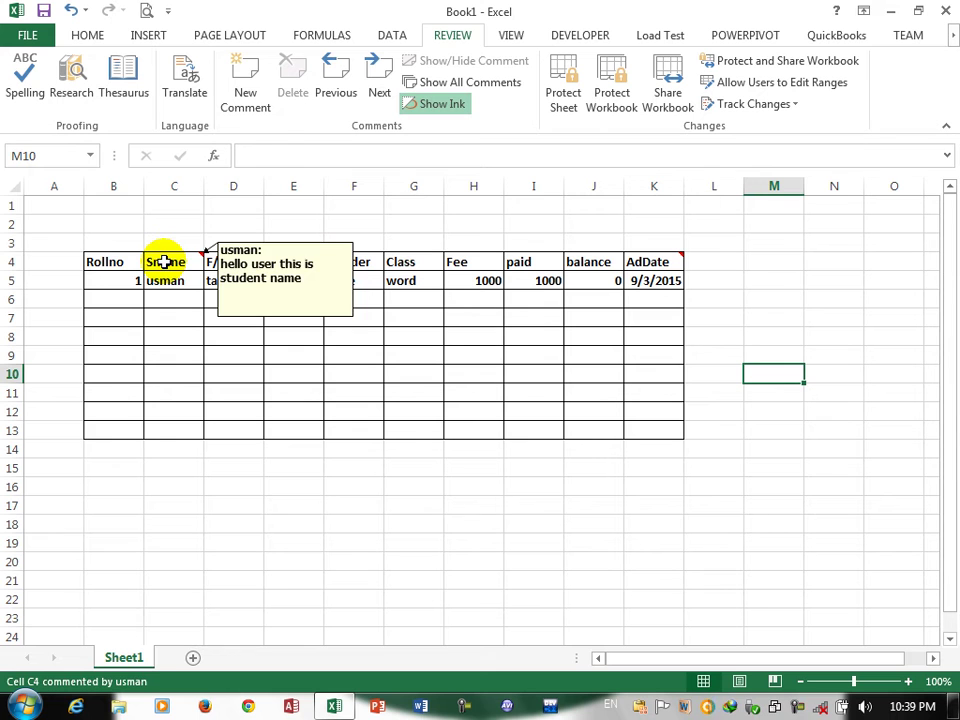
click(175, 265)
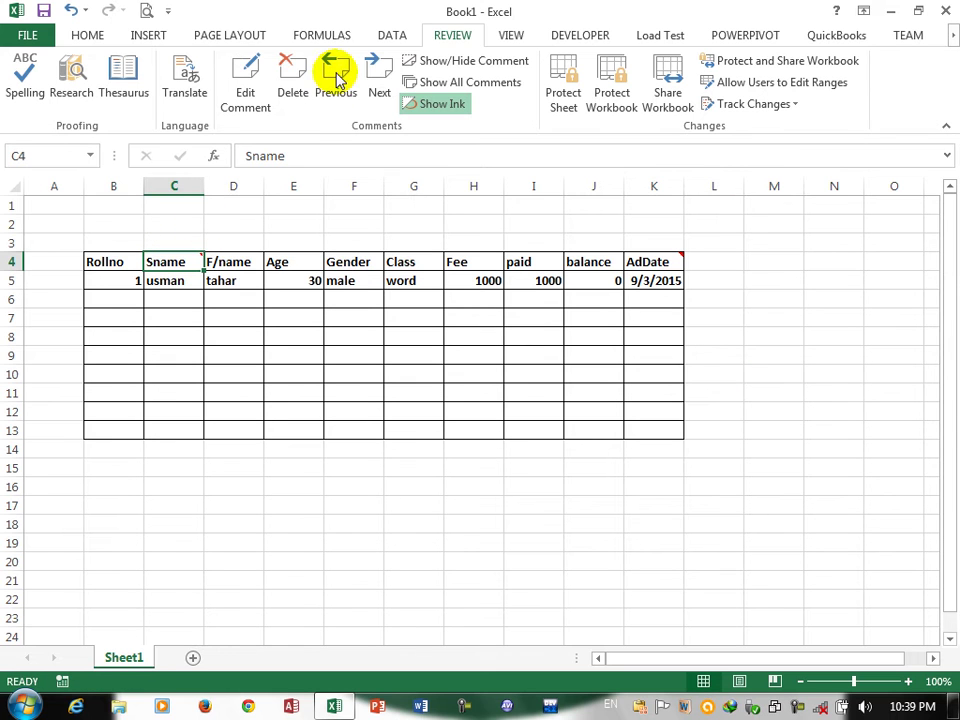
click(131, 521)
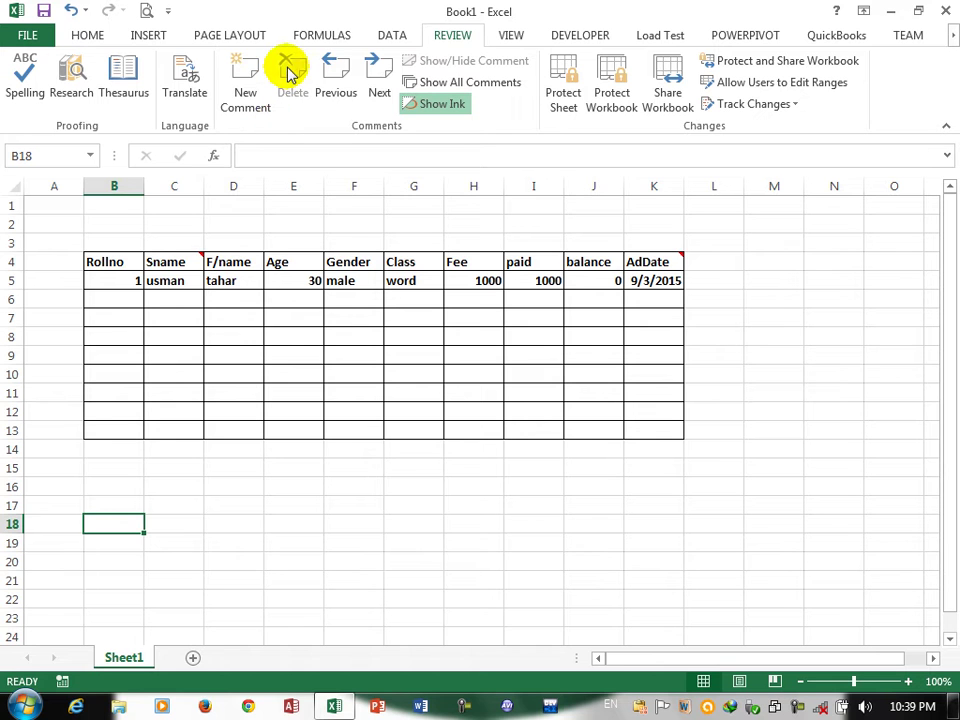
click(182, 263)
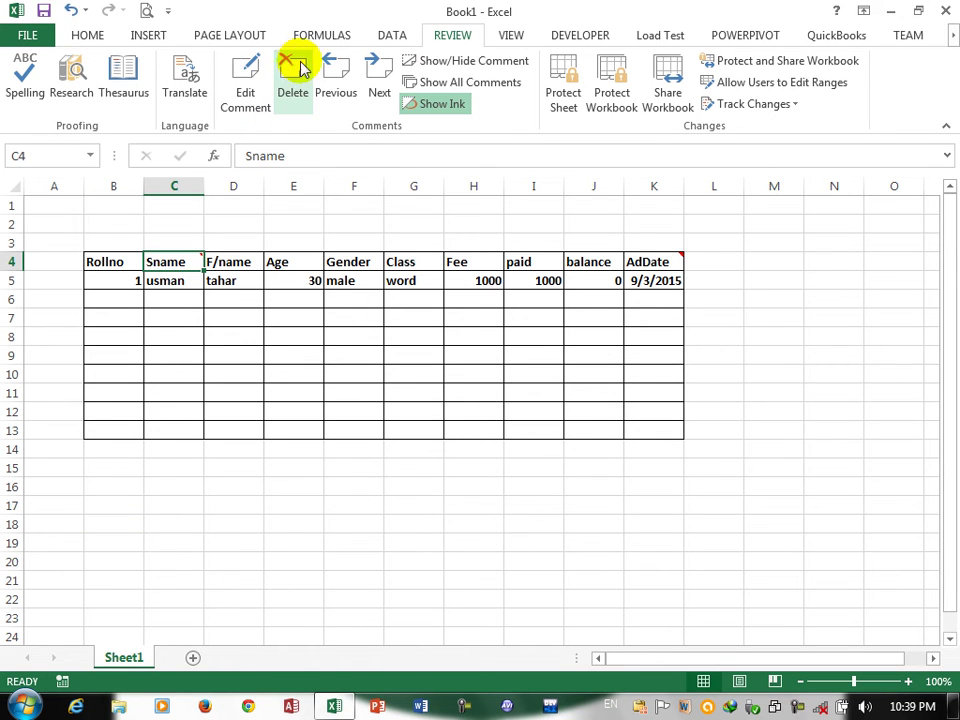
click(293, 70)
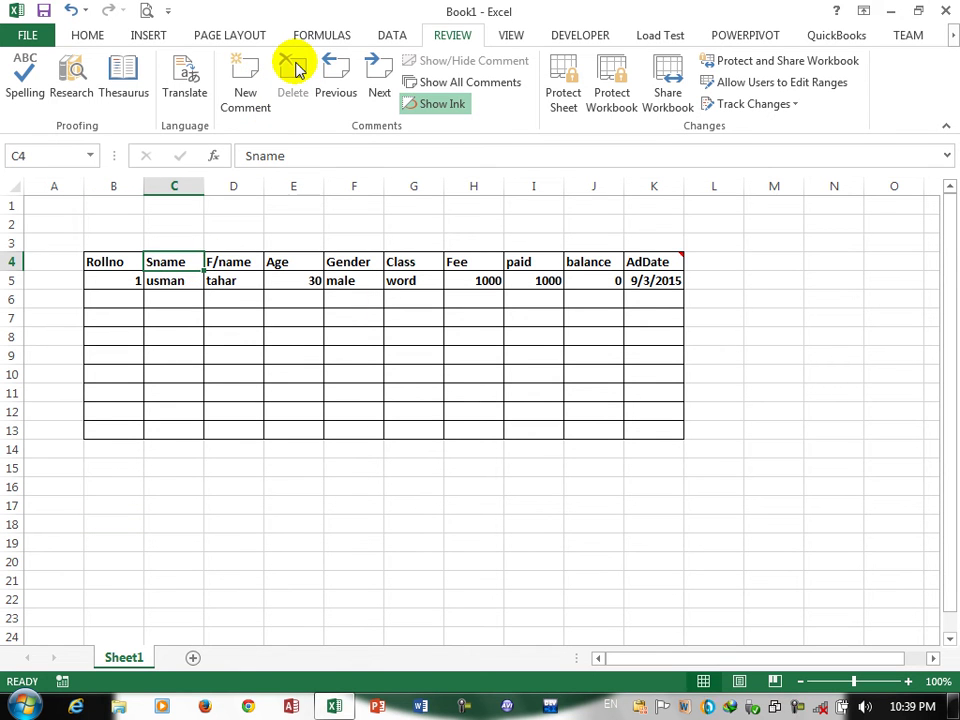
key(ctrl+z)
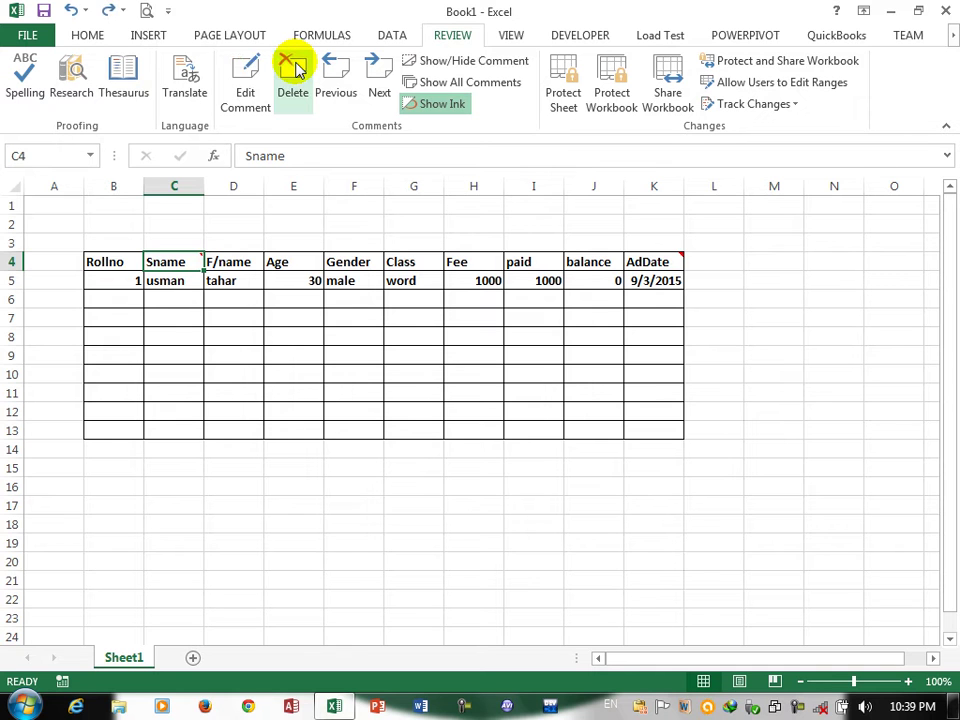
Step: Move back and forth between the Sname and AdDate header comments to review them
click(345, 88)
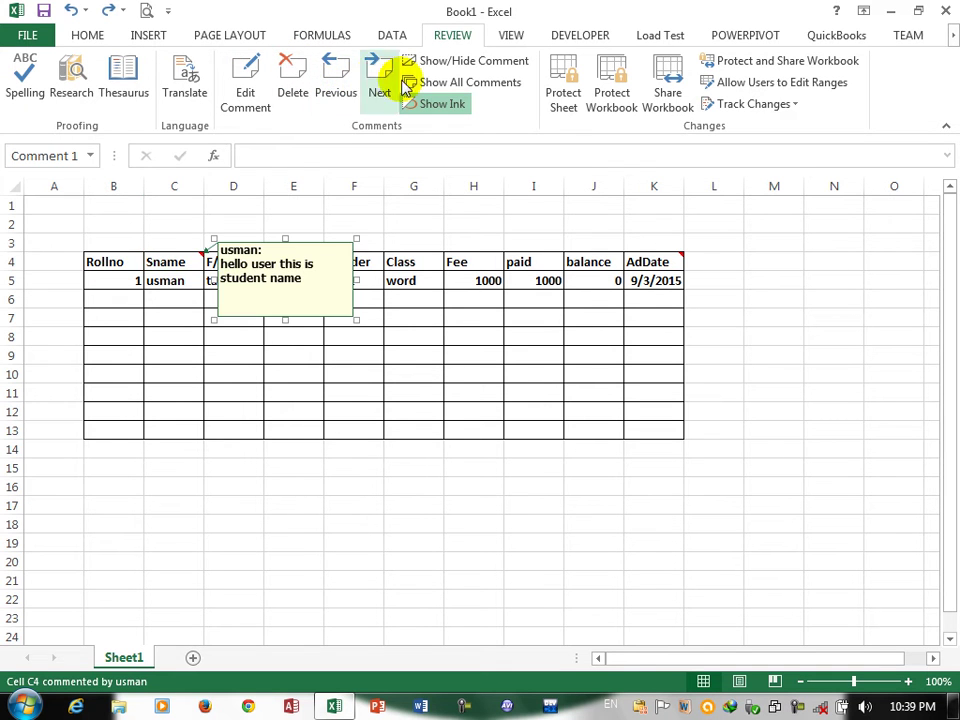
click(378, 88)
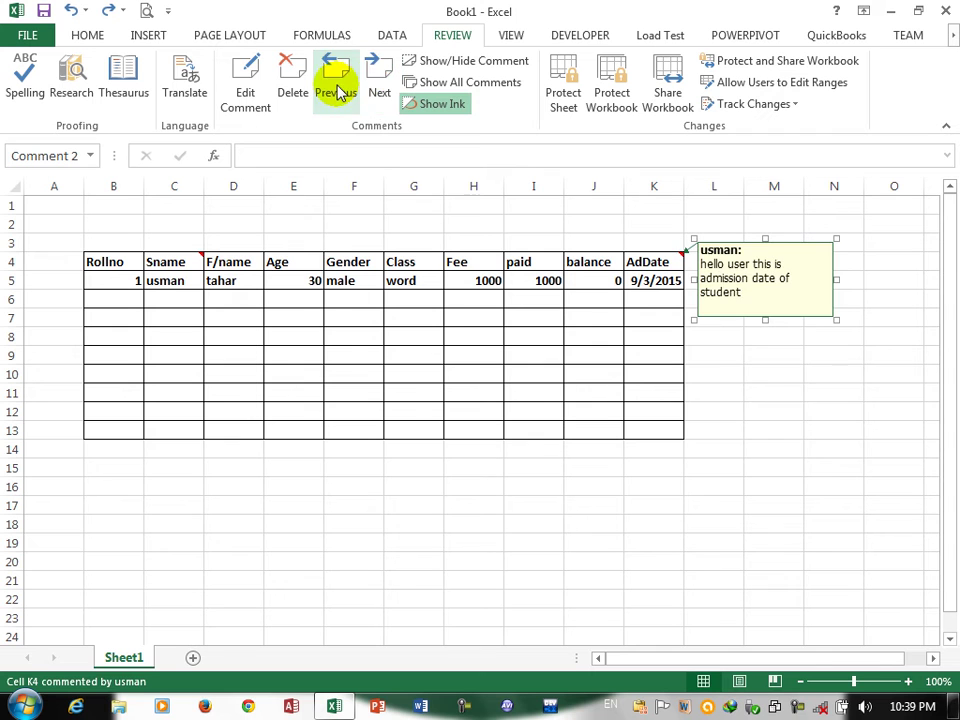
click(336, 90)
click(382, 90)
click(349, 92)
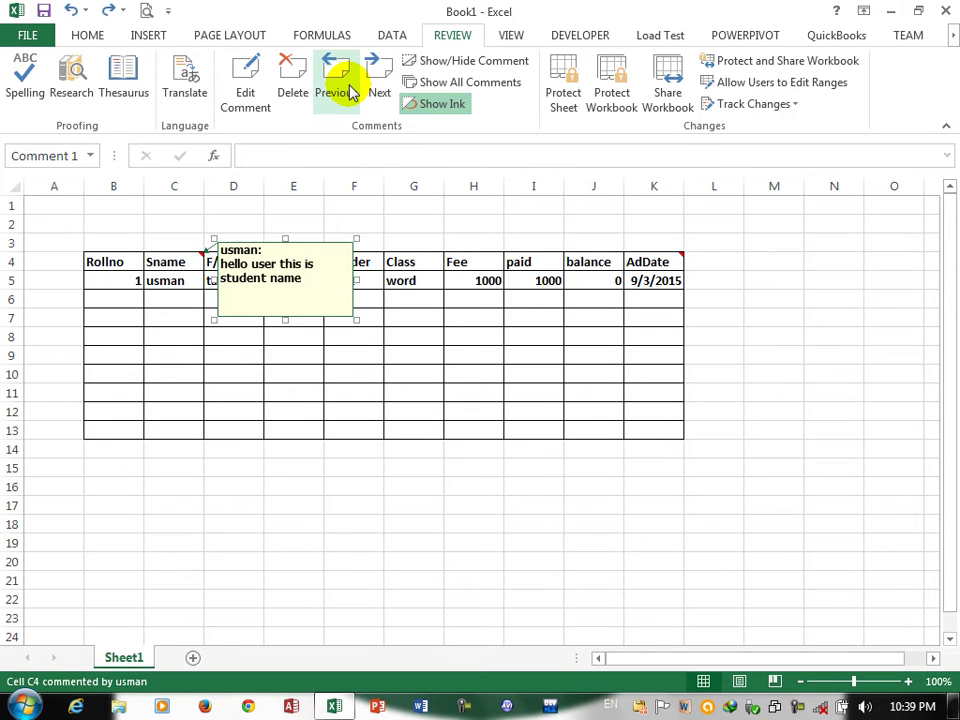
click(376, 92)
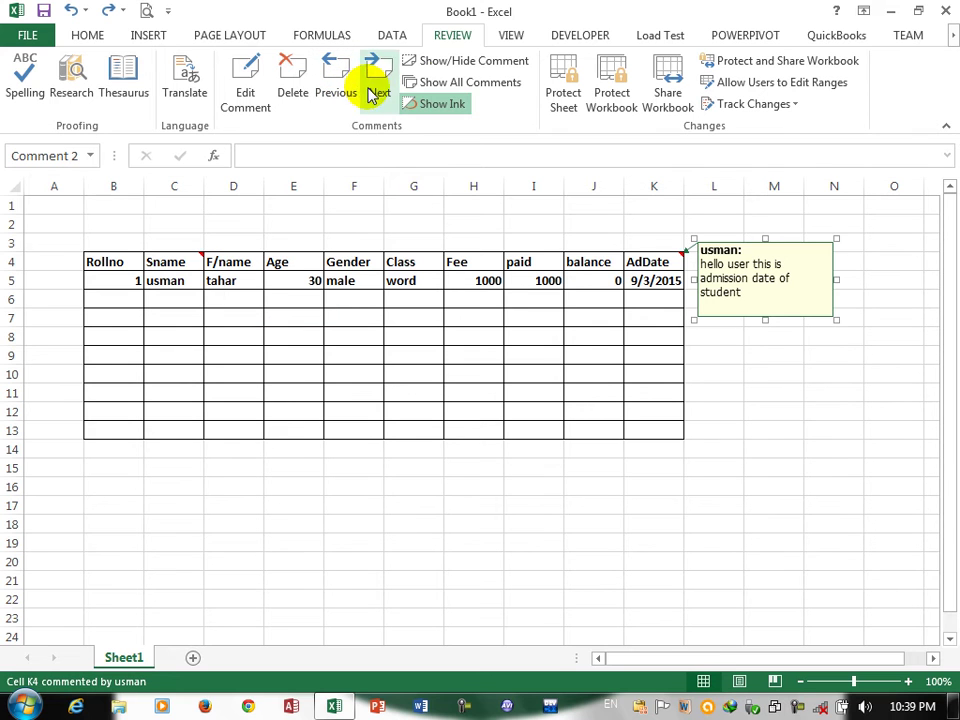
Step: Toggle the display of the Sname header's comment in C4 on and off
click(447, 66)
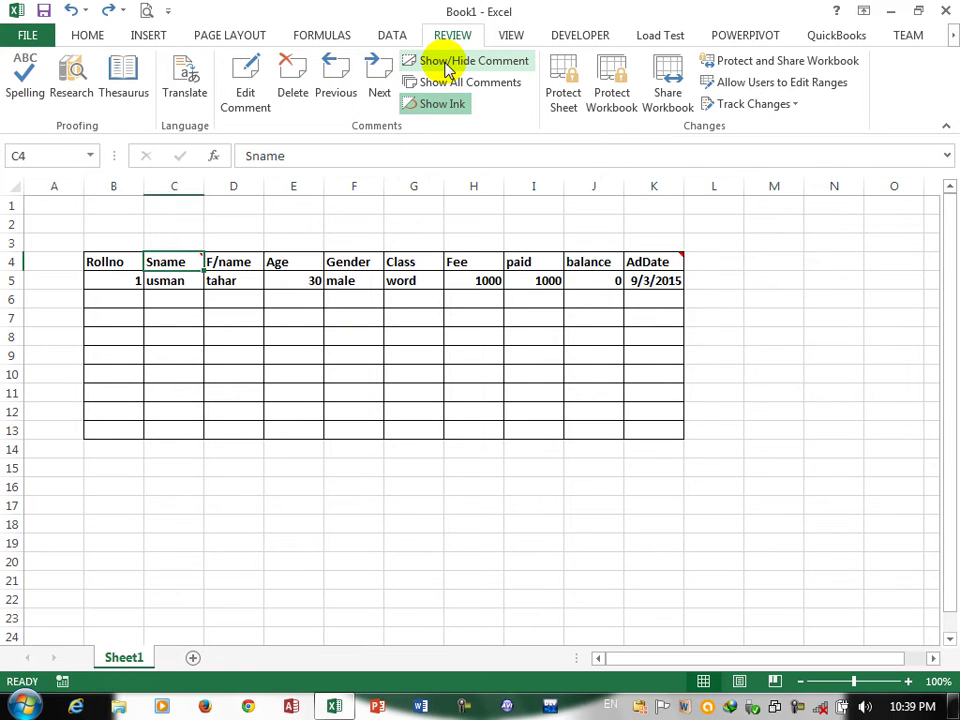
click(447, 66)
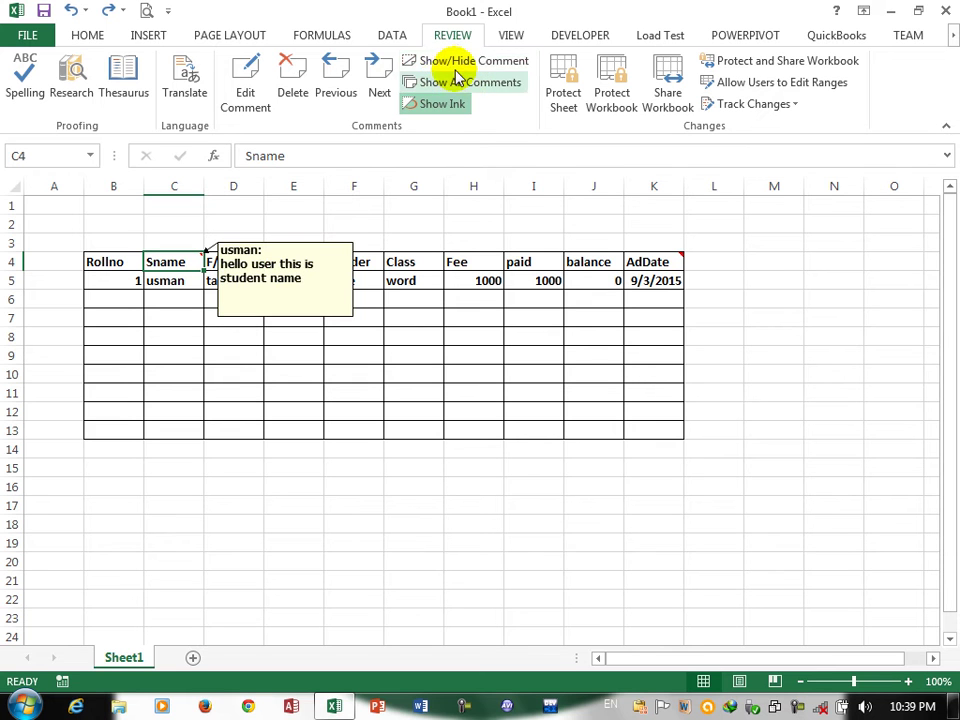
click(445, 63)
click(455, 66)
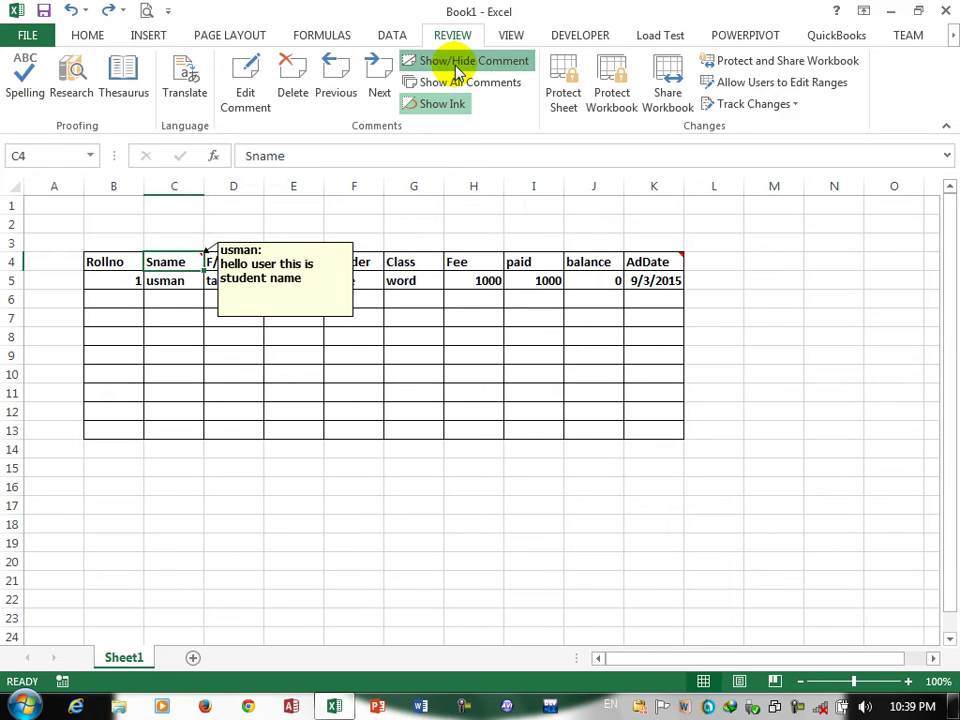
click(455, 66)
Step: Toggle the display of the AdDate header's comment in K4
click(632, 258)
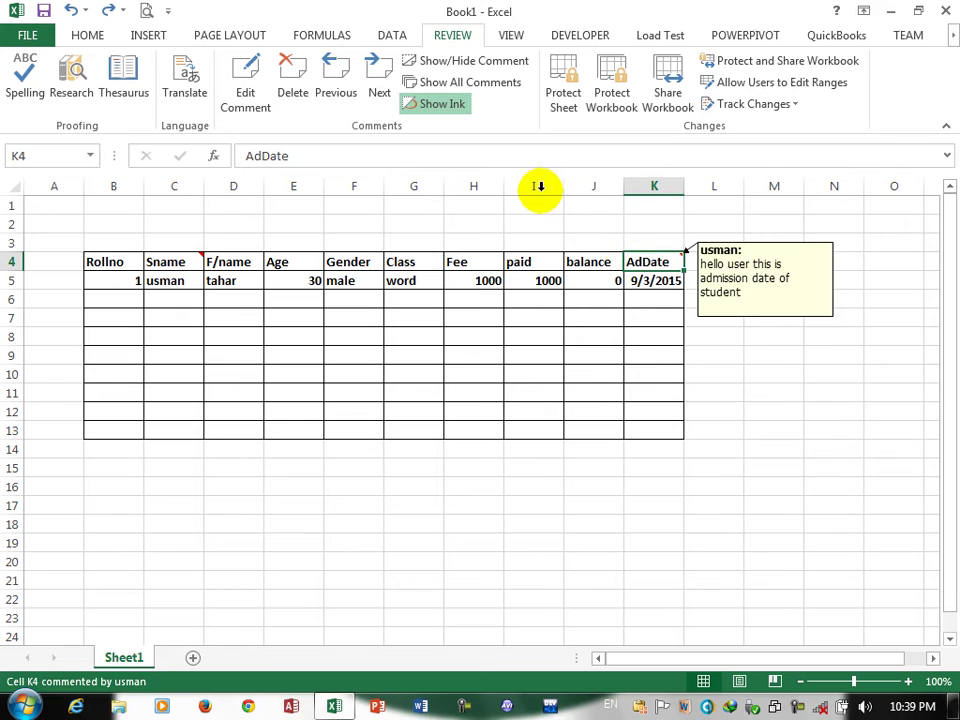
click(441, 65)
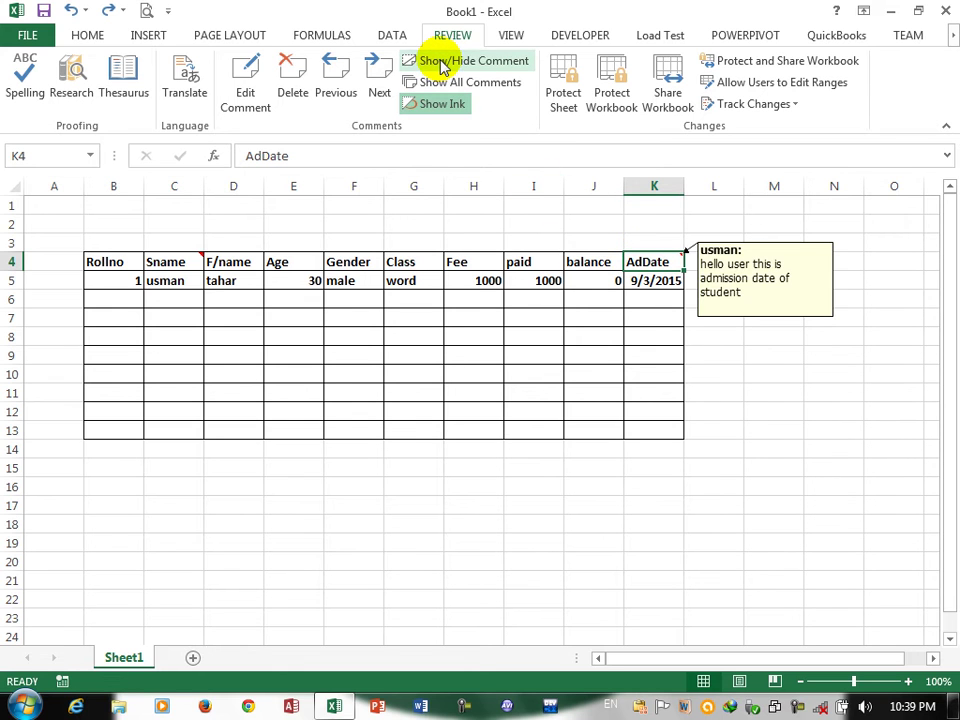
click(441, 65)
Step: Show all comments on the sheet at once, look them over, and hide them again
click(441, 83)
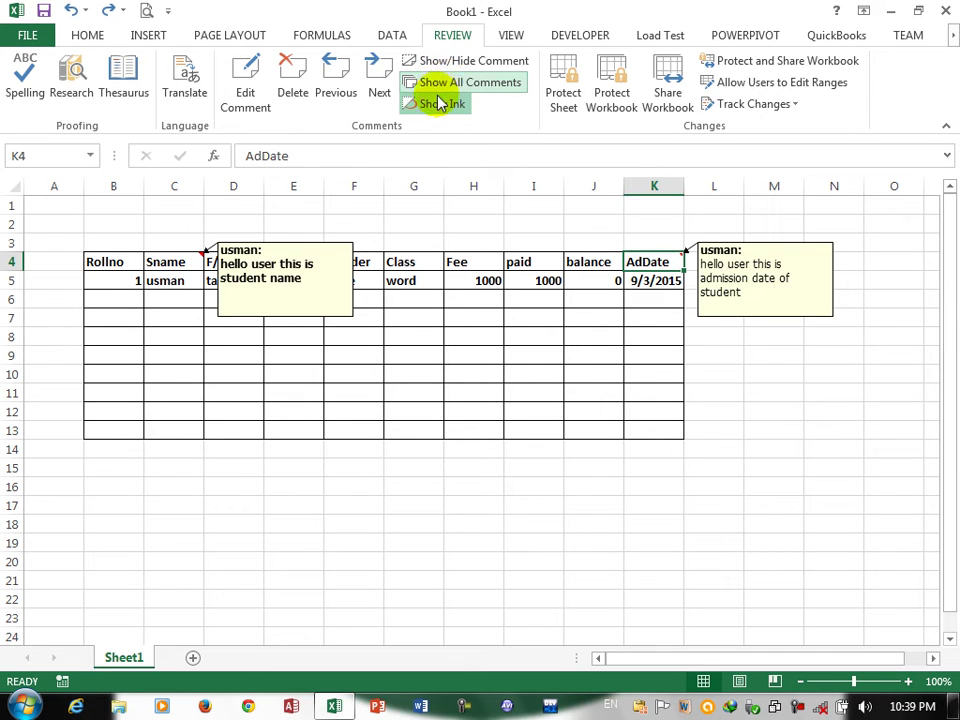
click(437, 105)
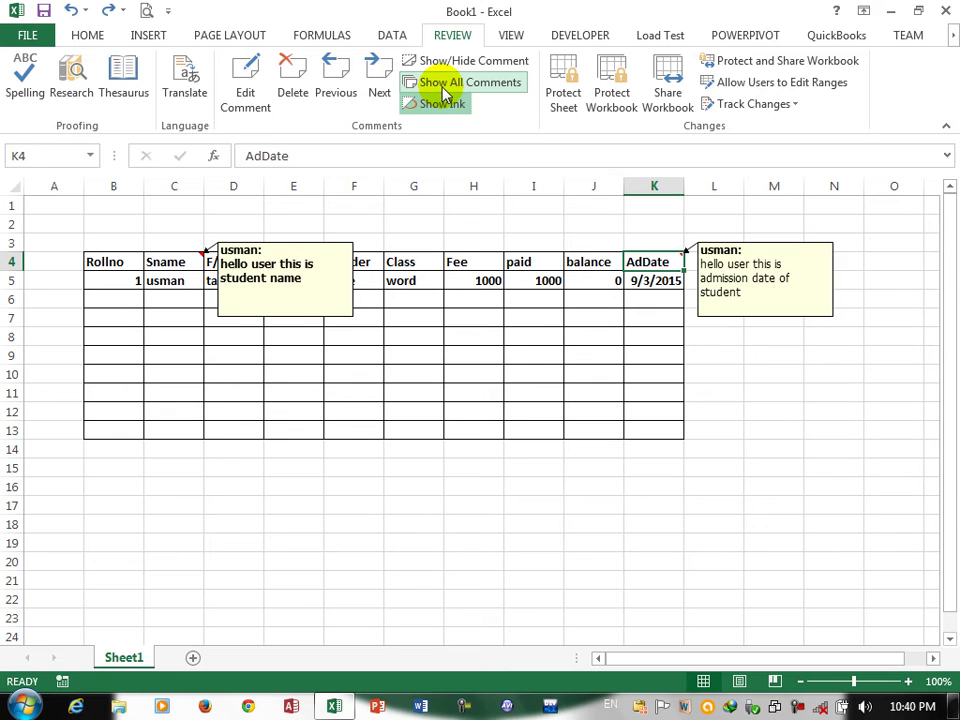
click(447, 90)
click(447, 82)
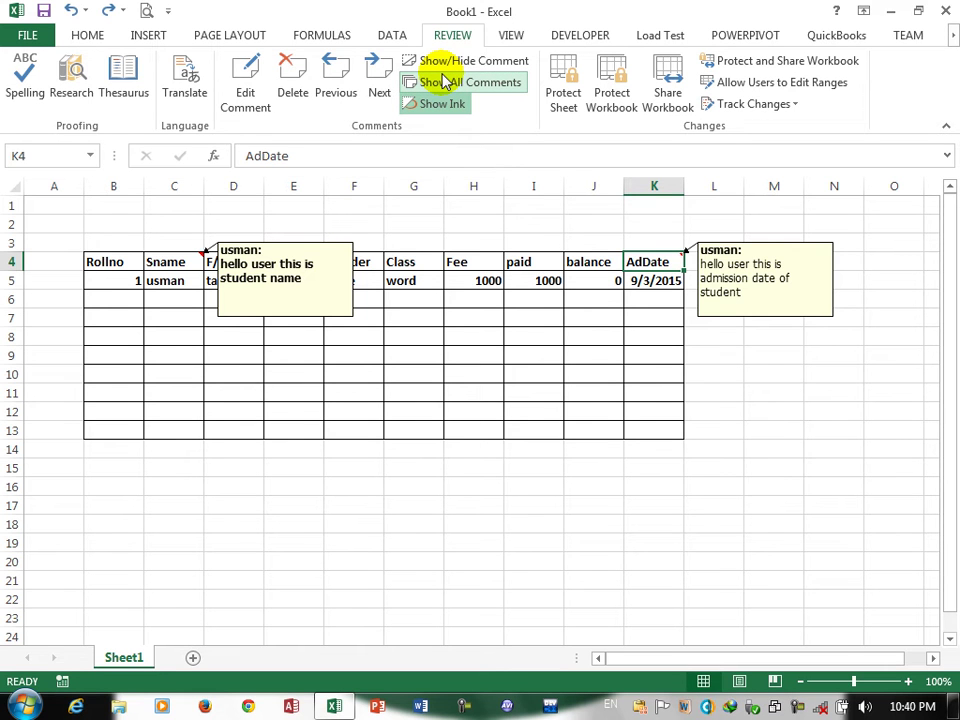
click(41, 263)
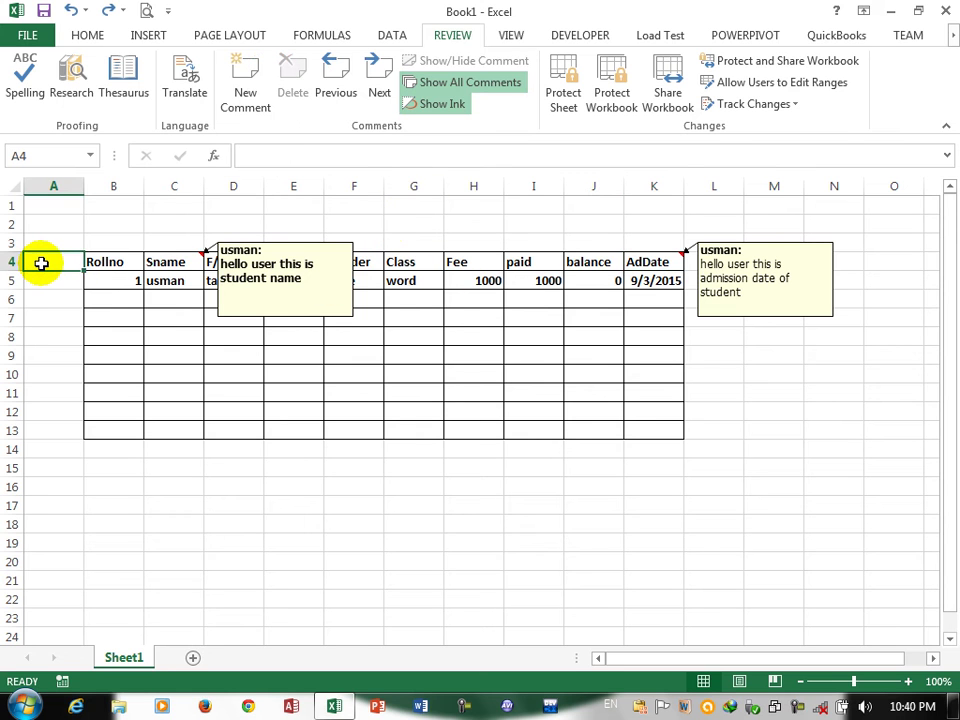
click(94, 279)
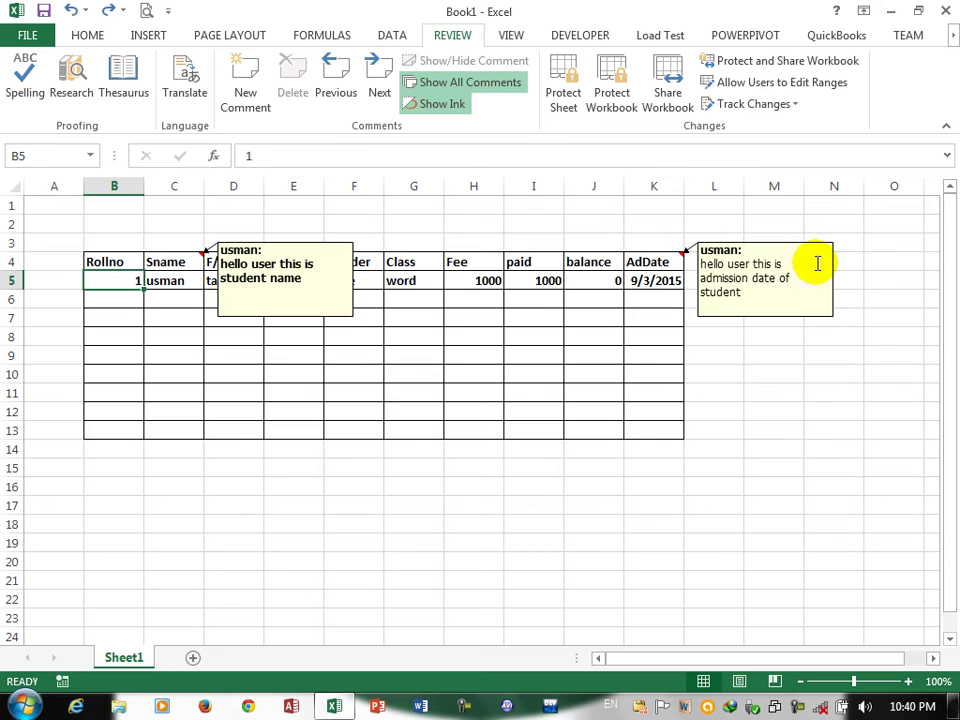
click(437, 82)
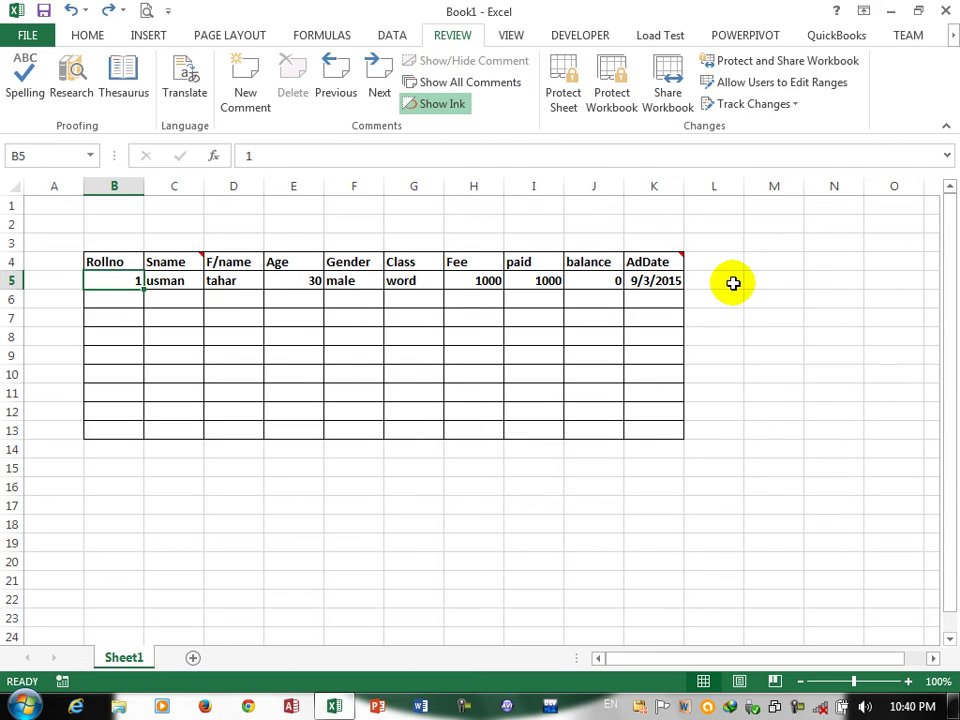
Step: Enter the heading "S photo" in L4 as a new column beside AdDate
click(718, 262)
text(S photo)
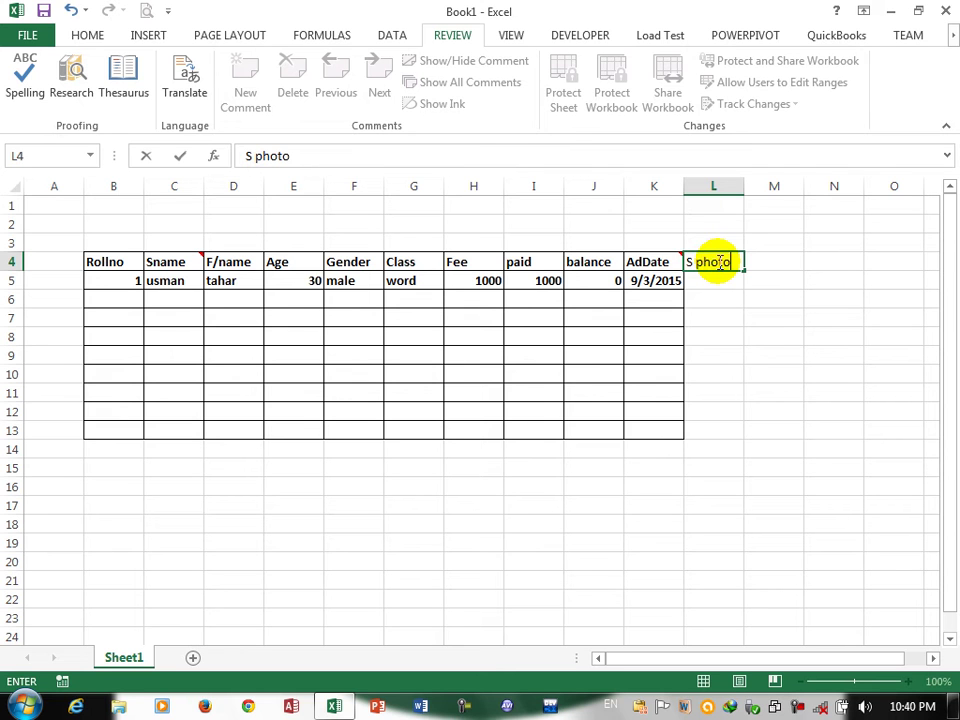
key(Return)
Step: Apply all borders to the S photo column range L4:L13
drag(718, 252, 718, 430)
click(713, 430)
drag(707, 262, 716, 429)
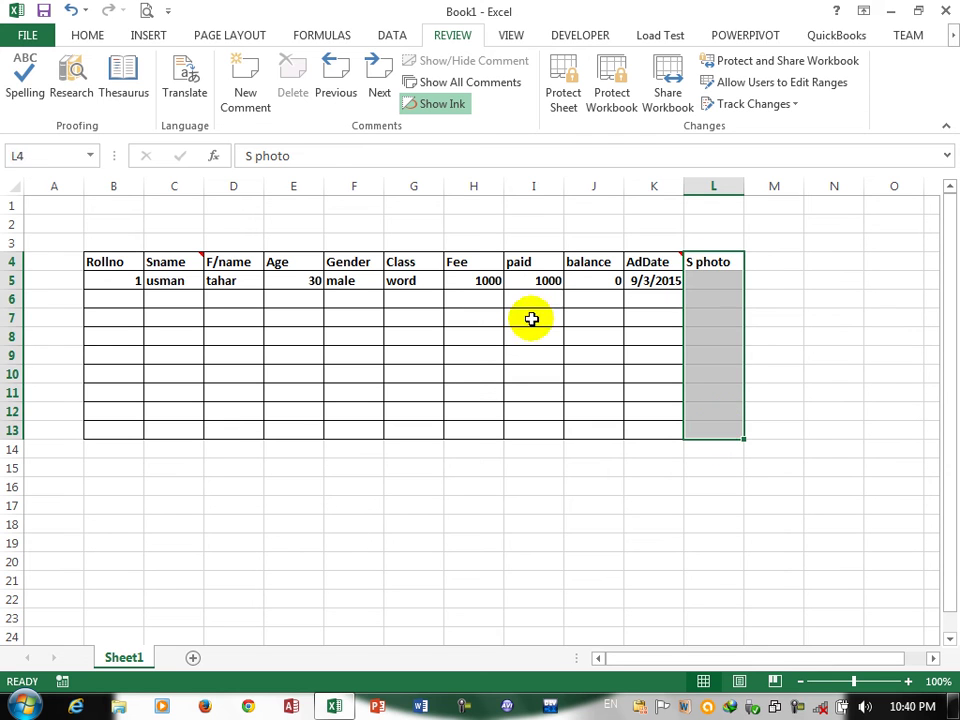
click(90, 36)
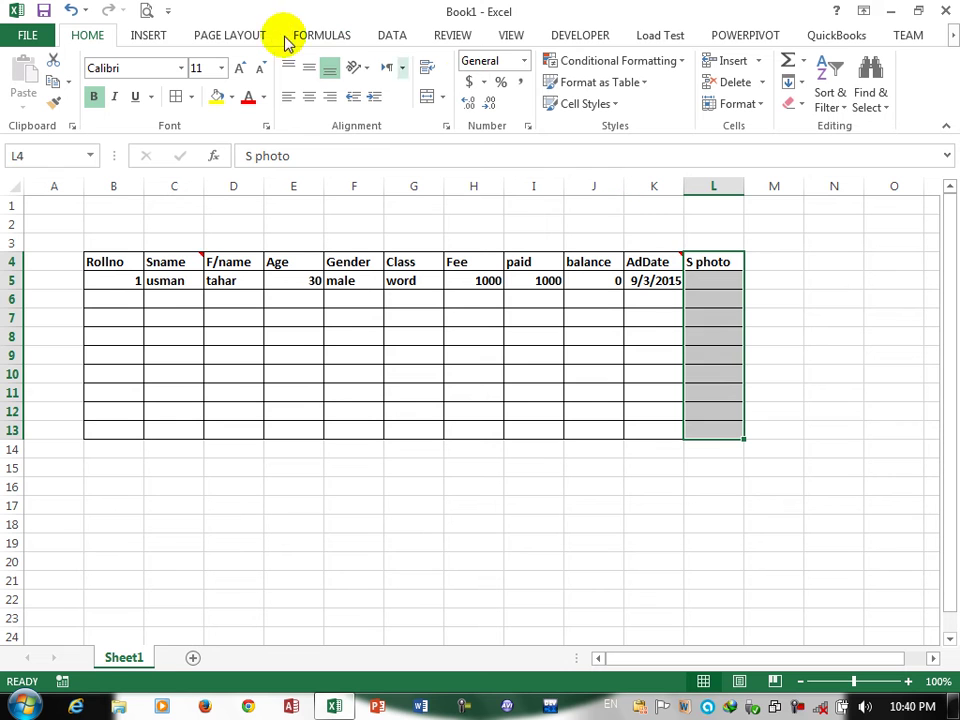
Step: Insert a new comment on the first student's S photo cell, L5
click(707, 278)
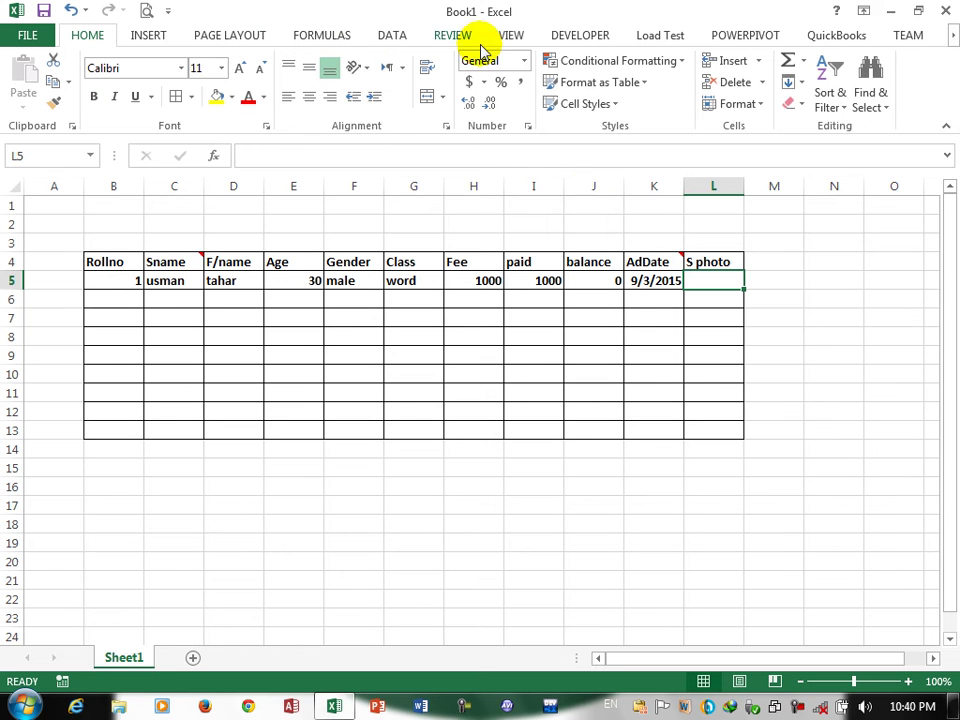
click(452, 36)
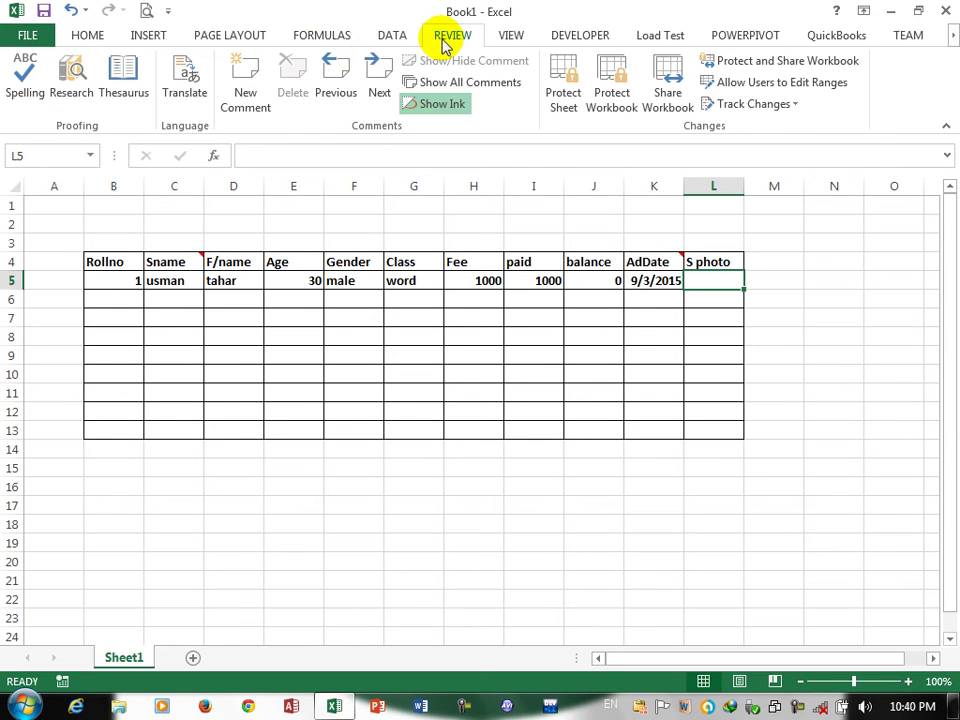
click(243, 84)
right_click(787, 300)
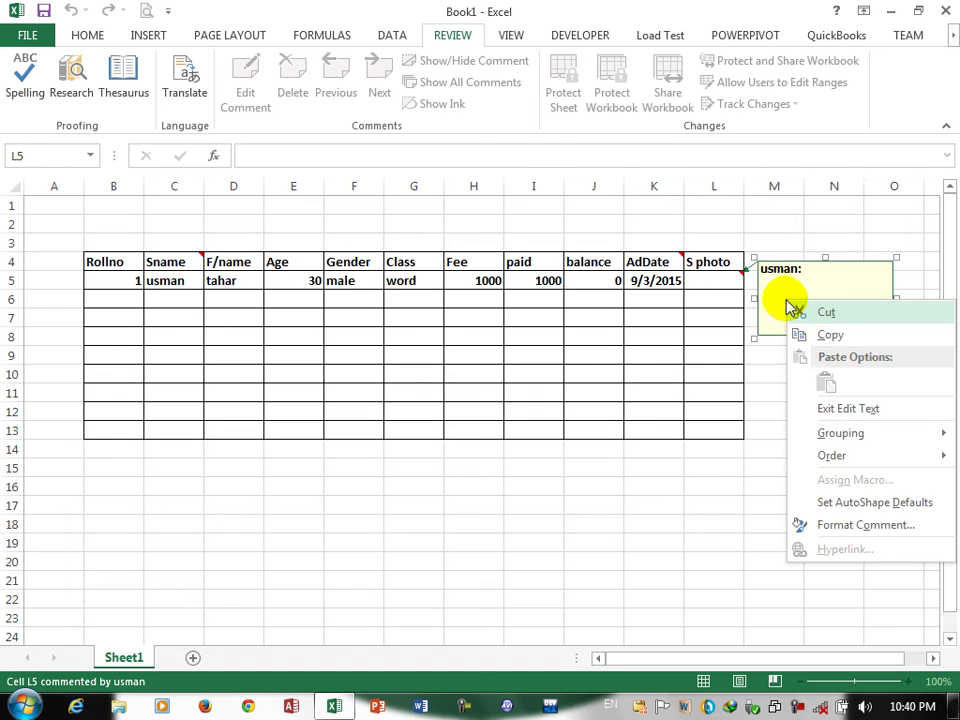
mouse_move(858, 440)
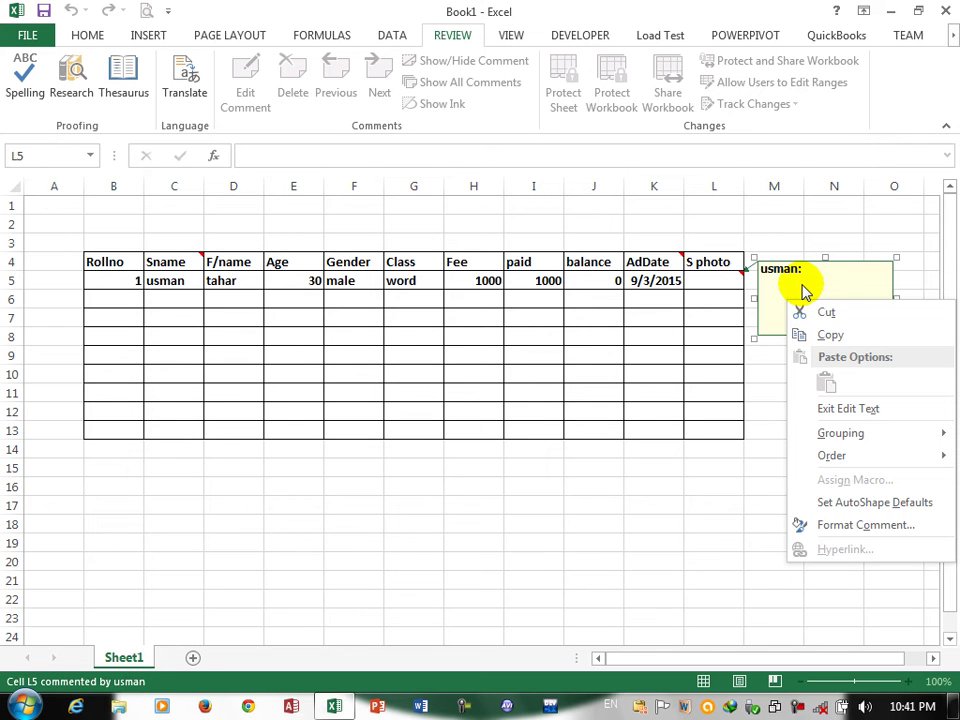
click(838, 527)
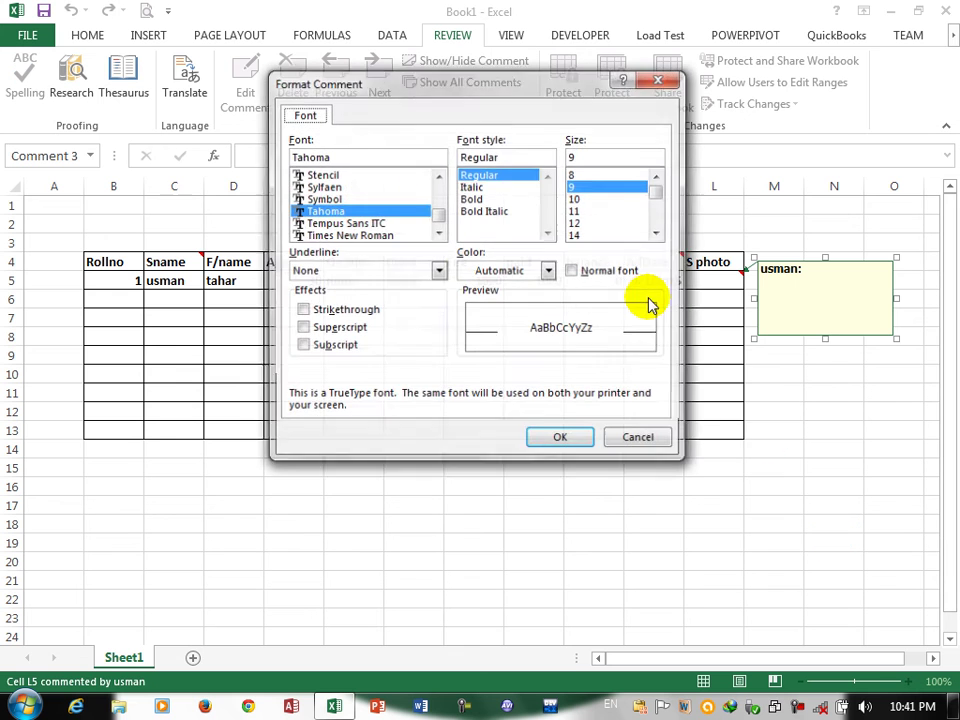
click(652, 439)
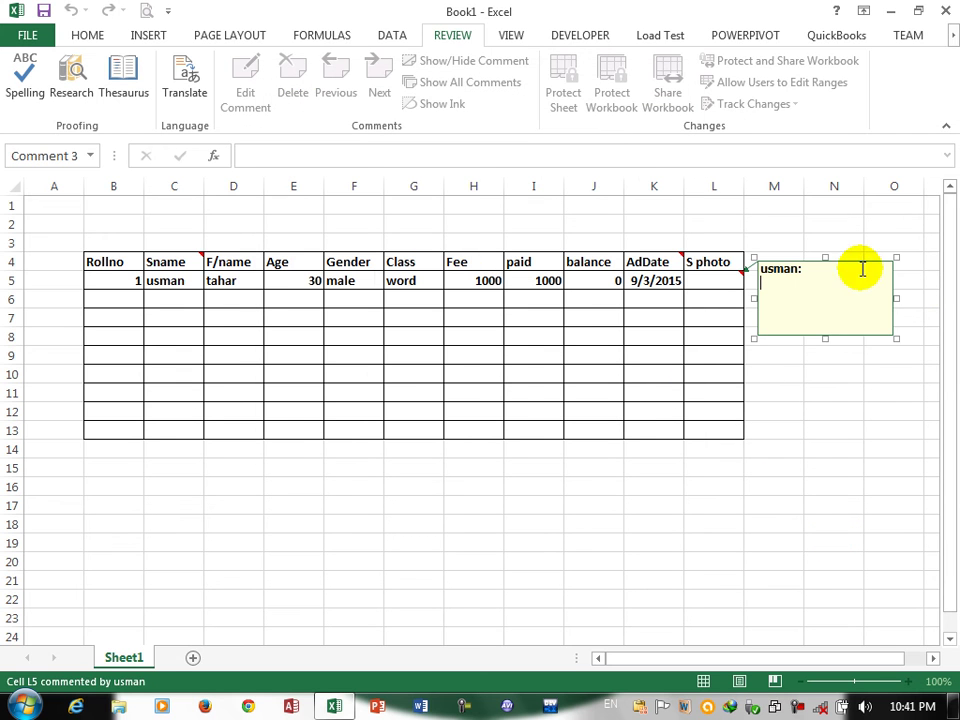
click(150, 40)
click(220, 108)
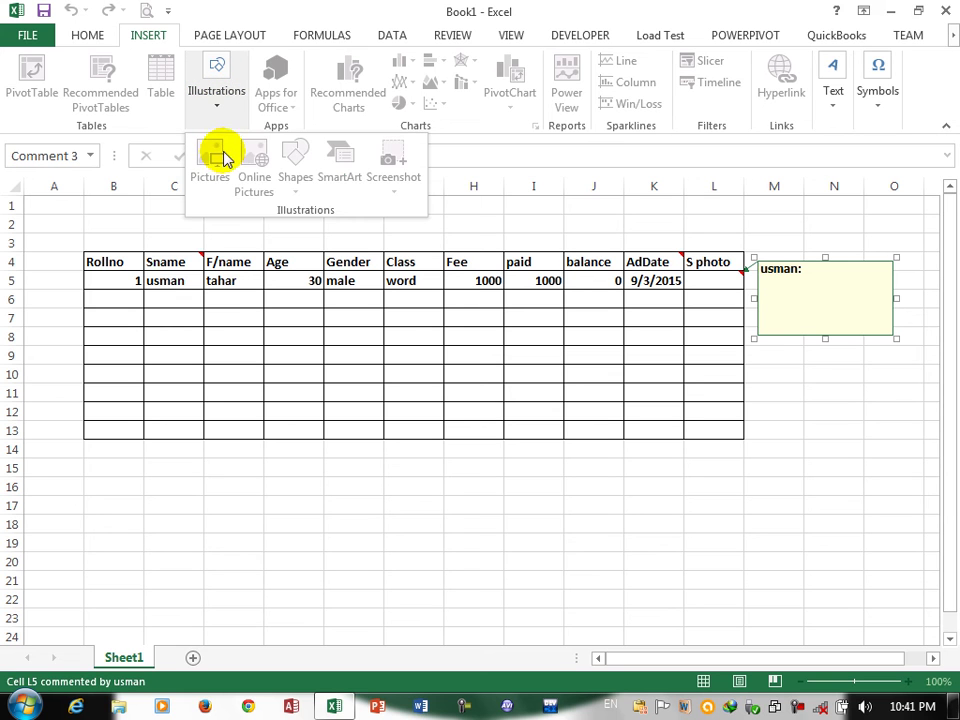
click(764, 449)
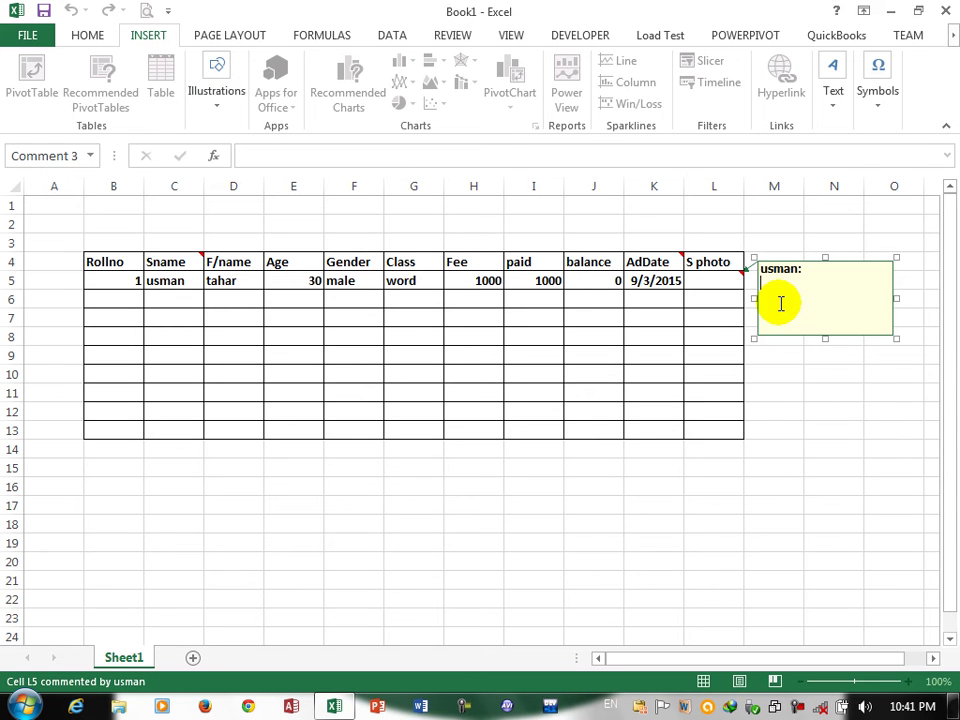
click(778, 406)
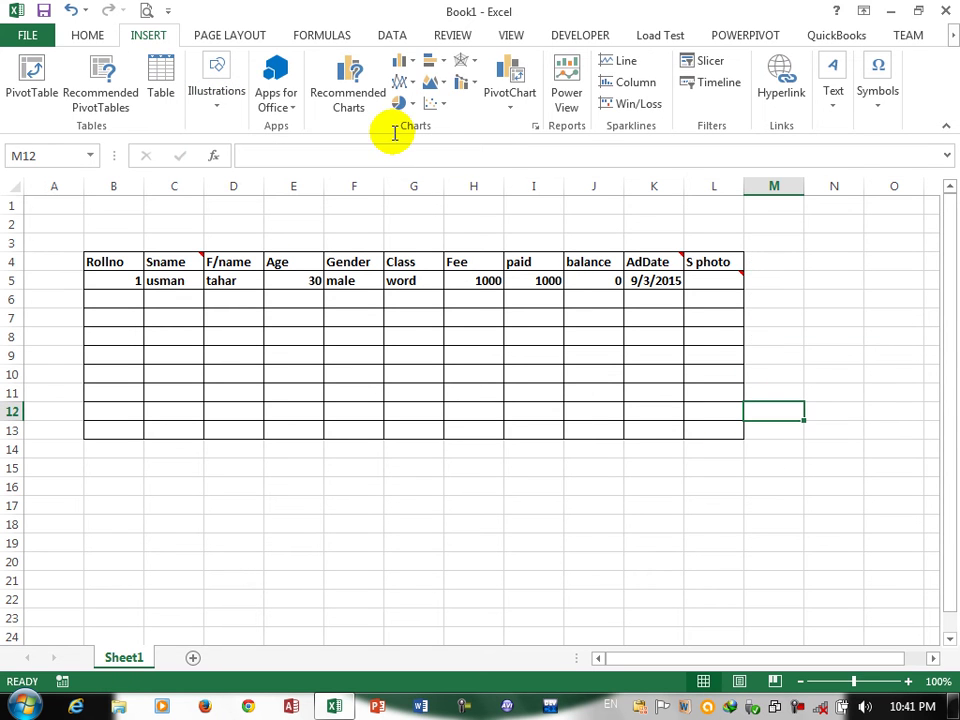
Step: Insert the Desert picture from the Sample Pictures folder of the Pictures library onto the sheet
click(215, 100)
click(208, 177)
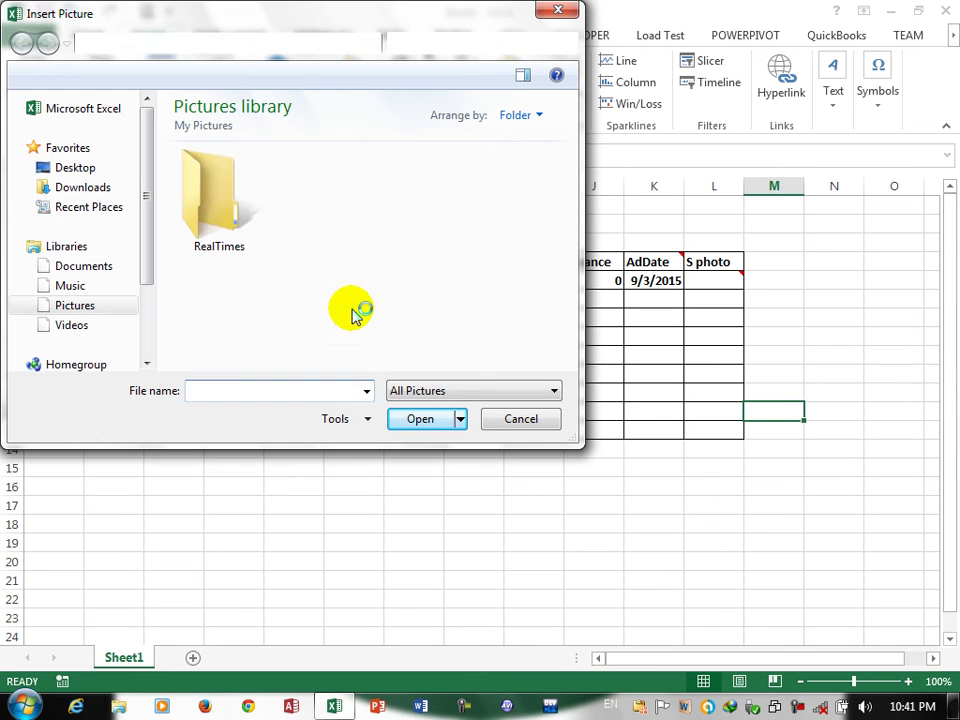
click(70, 303)
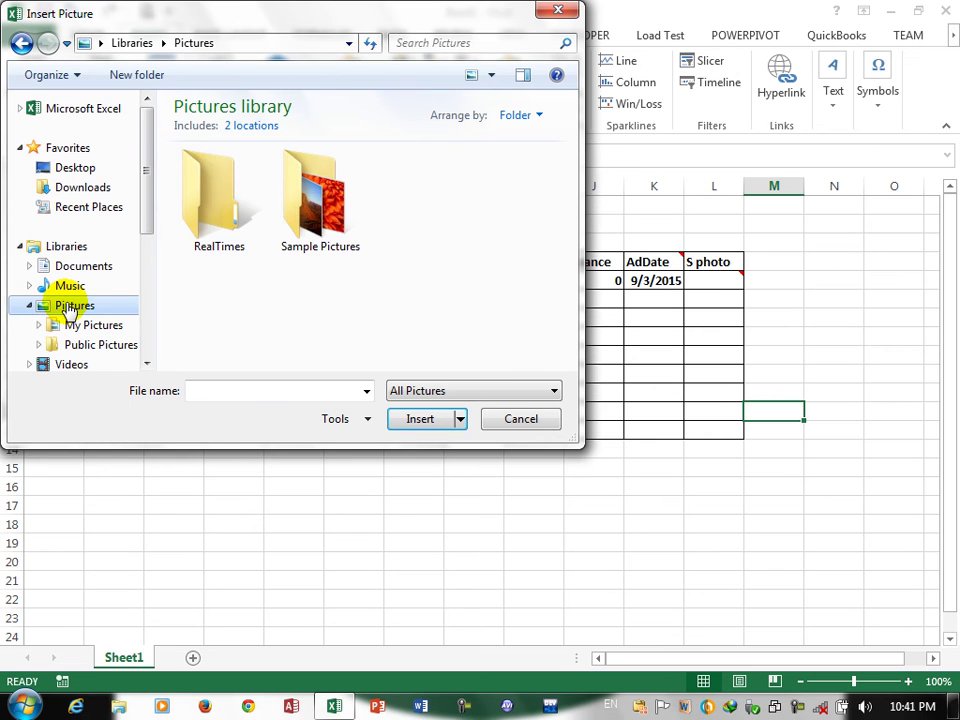
double_click(315, 240)
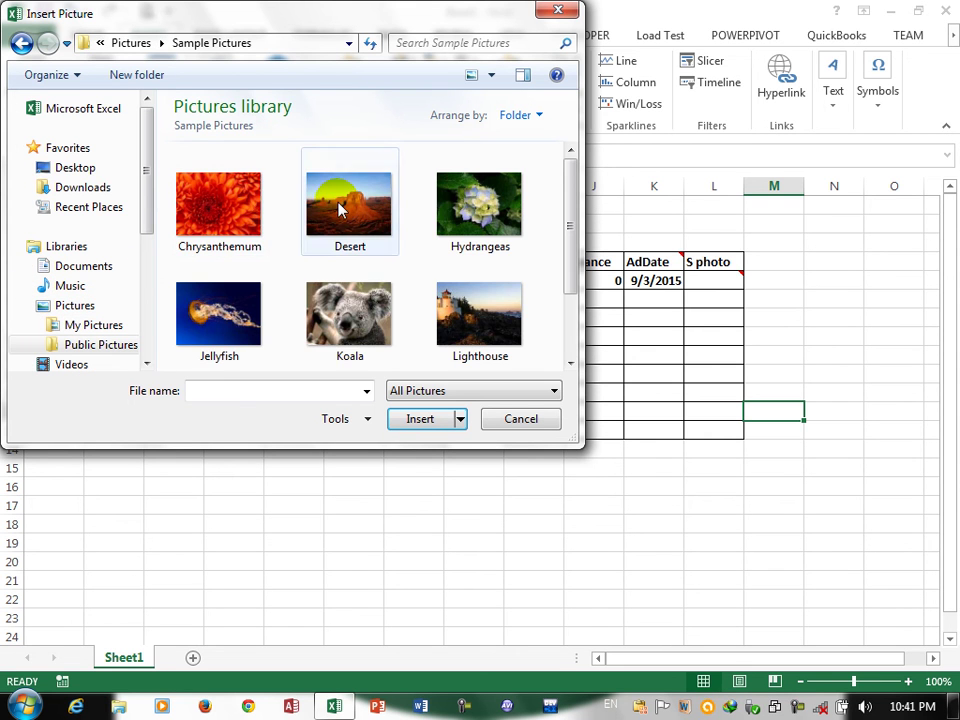
click(340, 212)
click(430, 420)
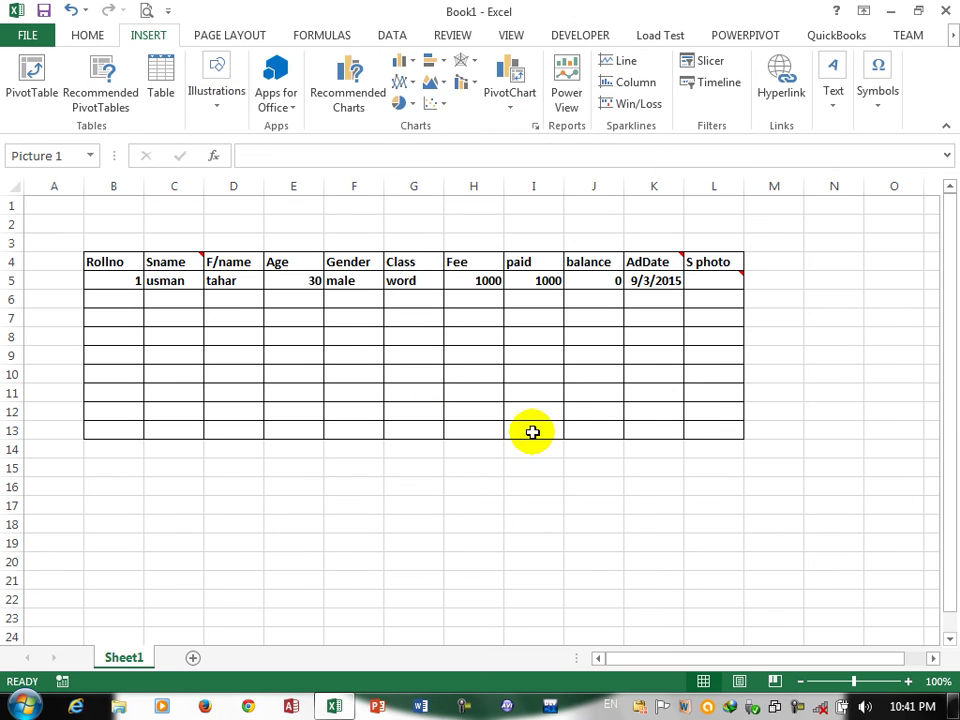
Step: Shrink the Desert picture to about 1.43" high by 4.24" wide and place it across the first seven rows
drag(799, 461, 335, 441)
drag(495, 422, 332, 326)
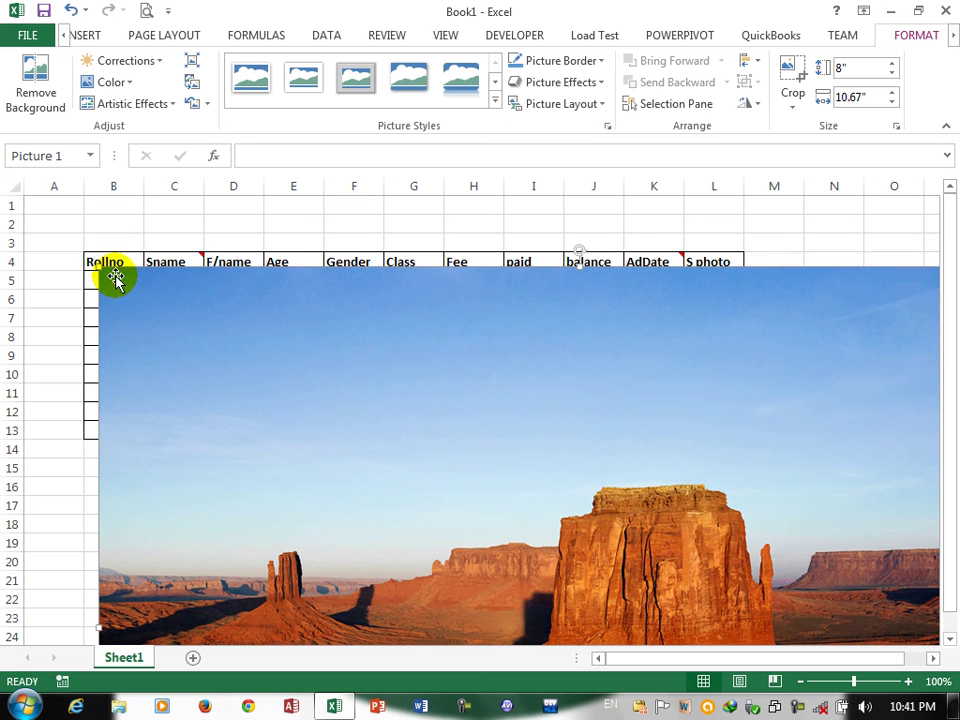
drag(100, 268, 387, 278)
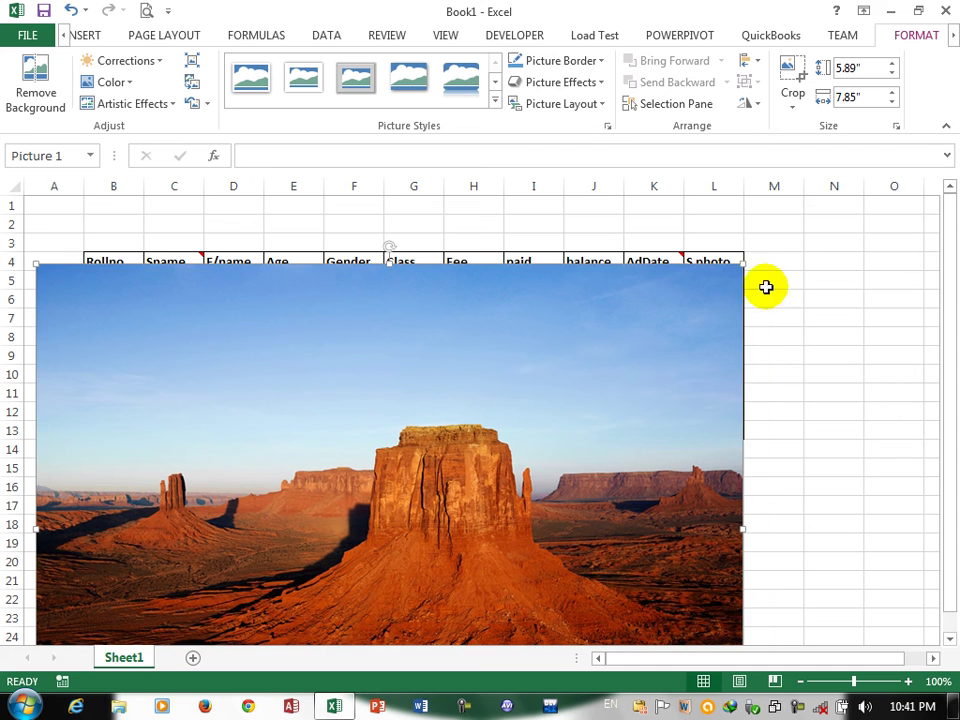
drag(742, 265, 276, 500)
drag(250, 554, 381, 222)
drag(408, 485, 406, 324)
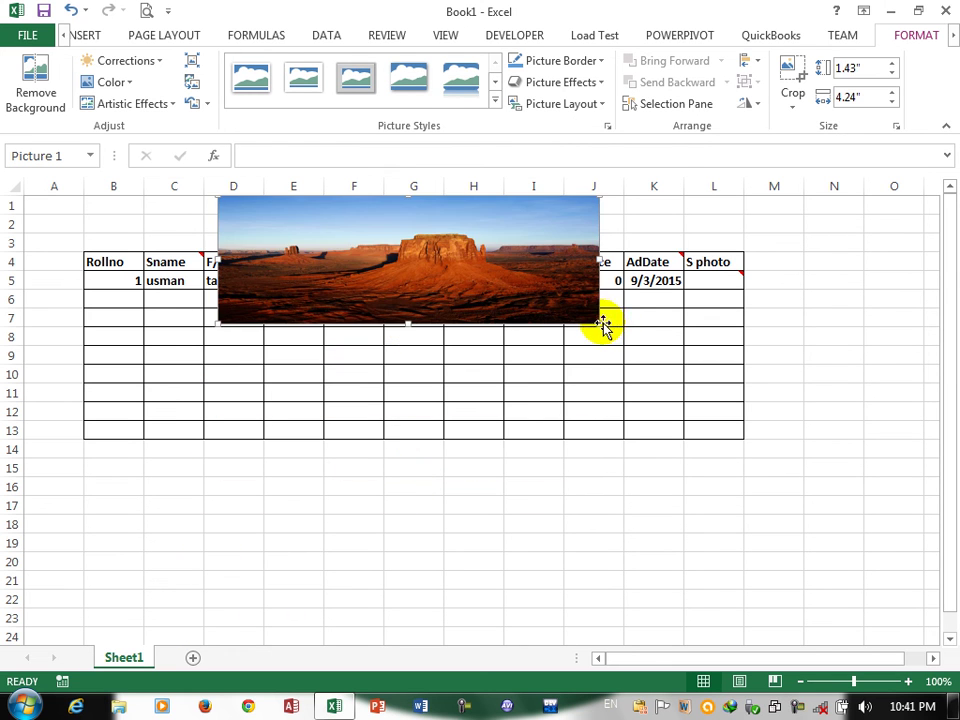
Step: Move the Desert picture below the table and reduce it to about 0.85" high by 0.89" wide
drag(602, 322, 290, 312)
drag(340, 260, 632, 532)
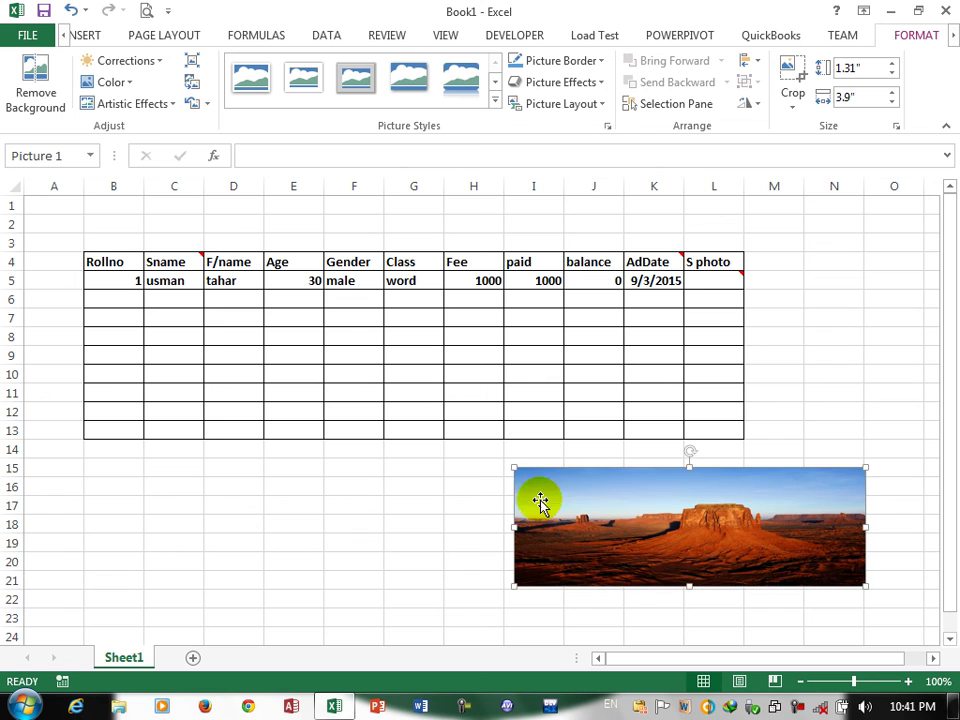
drag(522, 527, 784, 525)
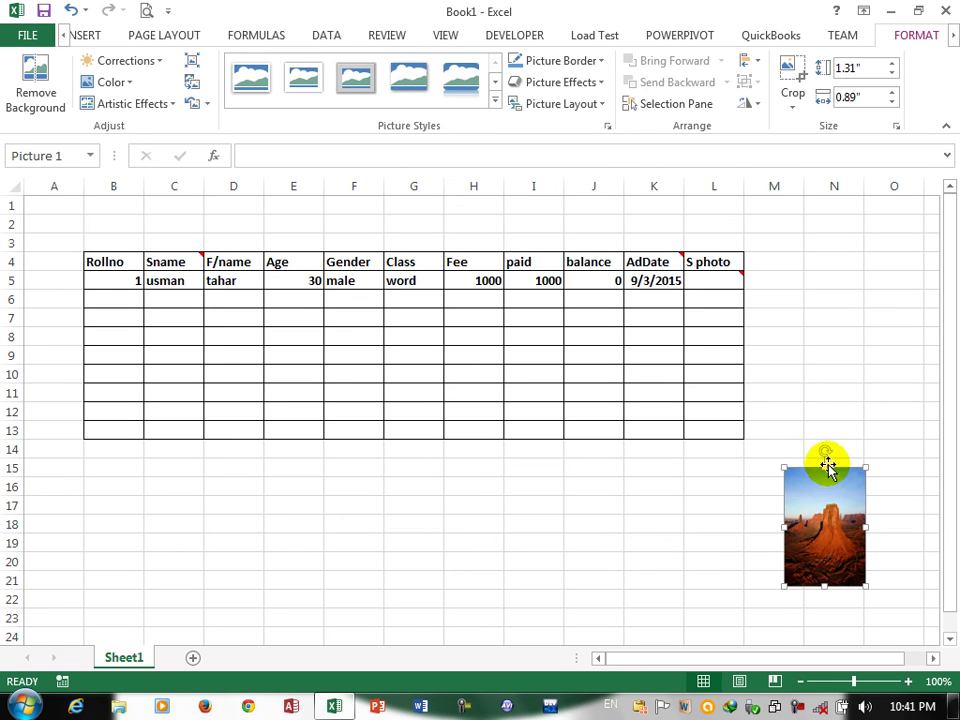
drag(824, 466, 825, 508)
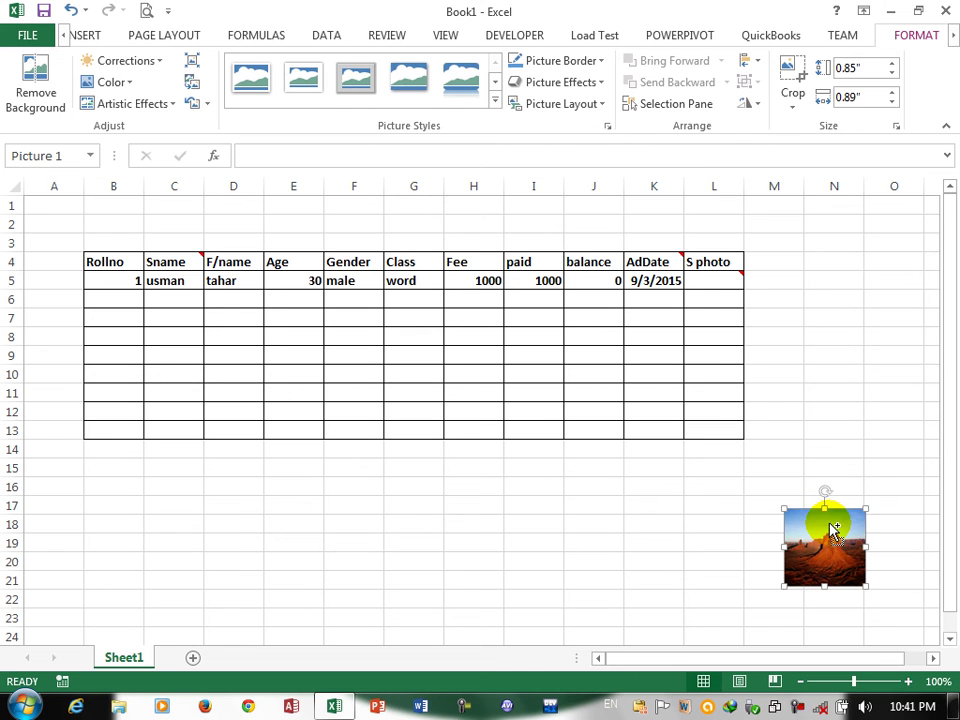
Step: Cut the Desert picture from the sheet and try to place it in the comment on L5
key(ctrl+x)
click(725, 284)
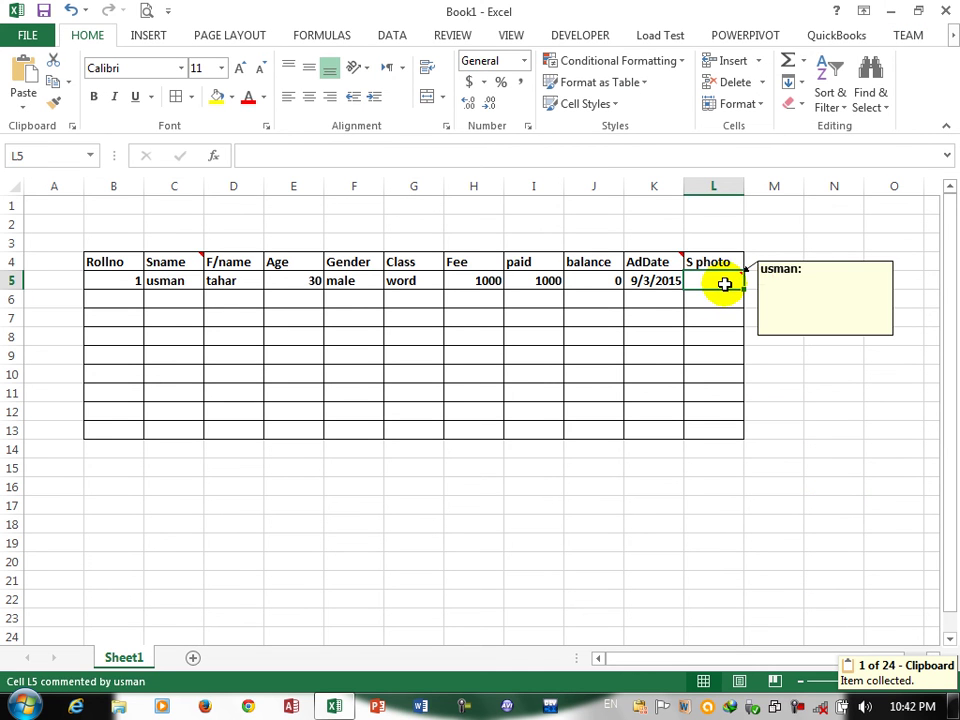
click(795, 296)
click(728, 275)
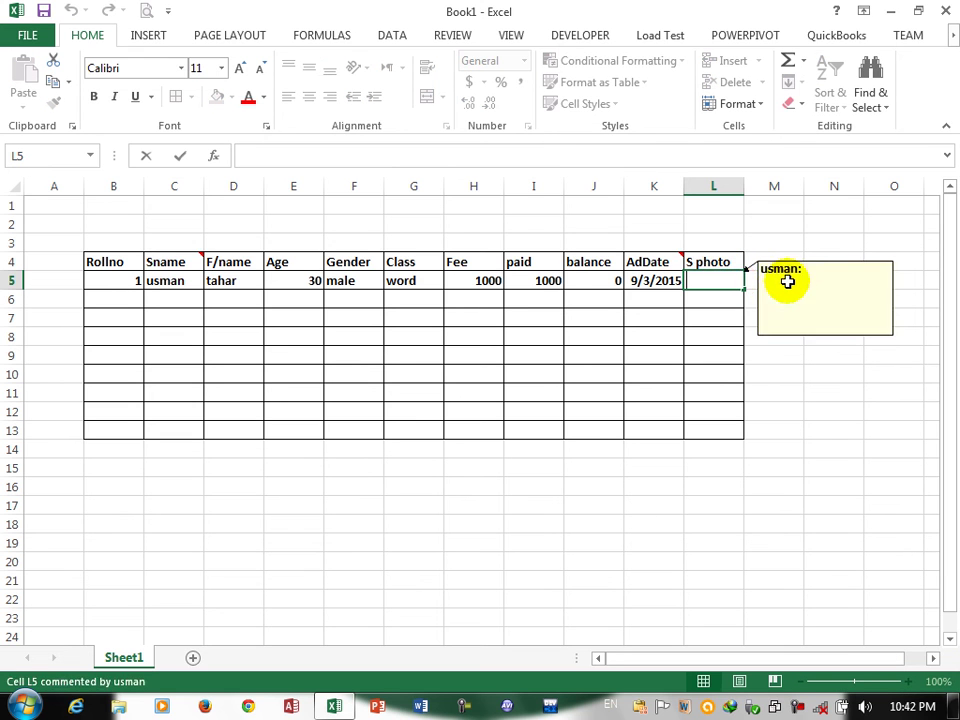
double_click(719, 276)
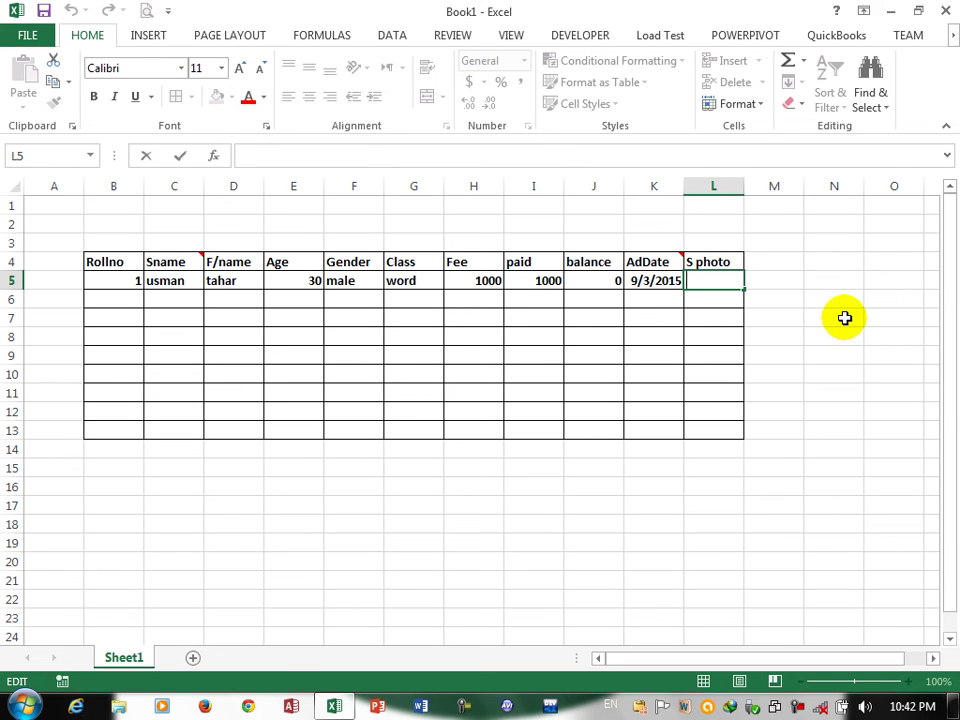
click(846, 317)
Step: Open the comment on L5 for editing and leave it again
click(707, 276)
right_click(708, 278)
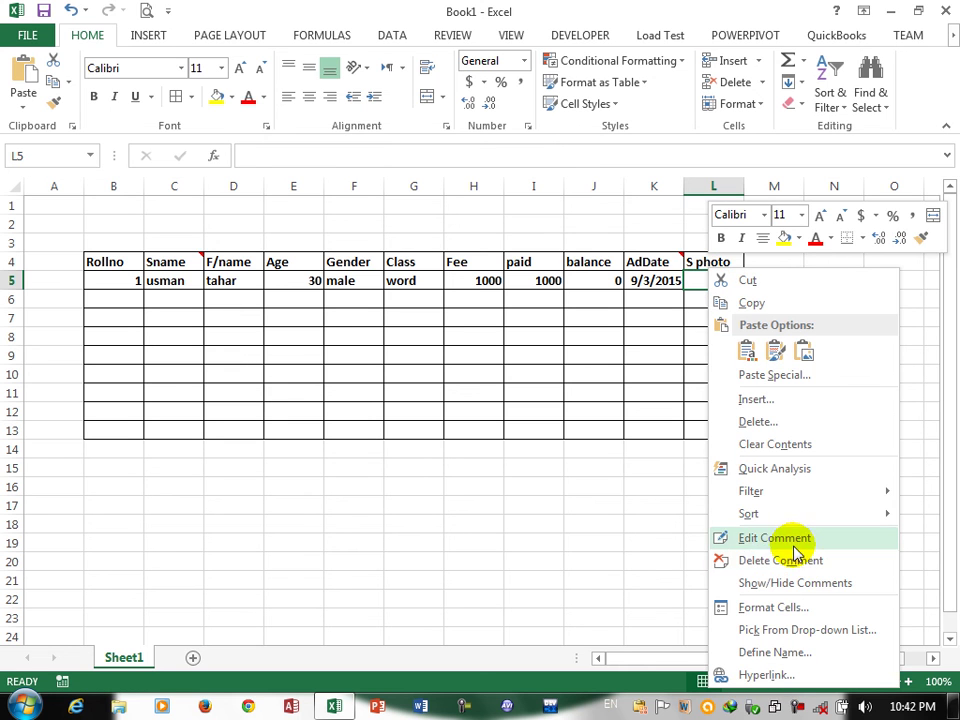
click(778, 538)
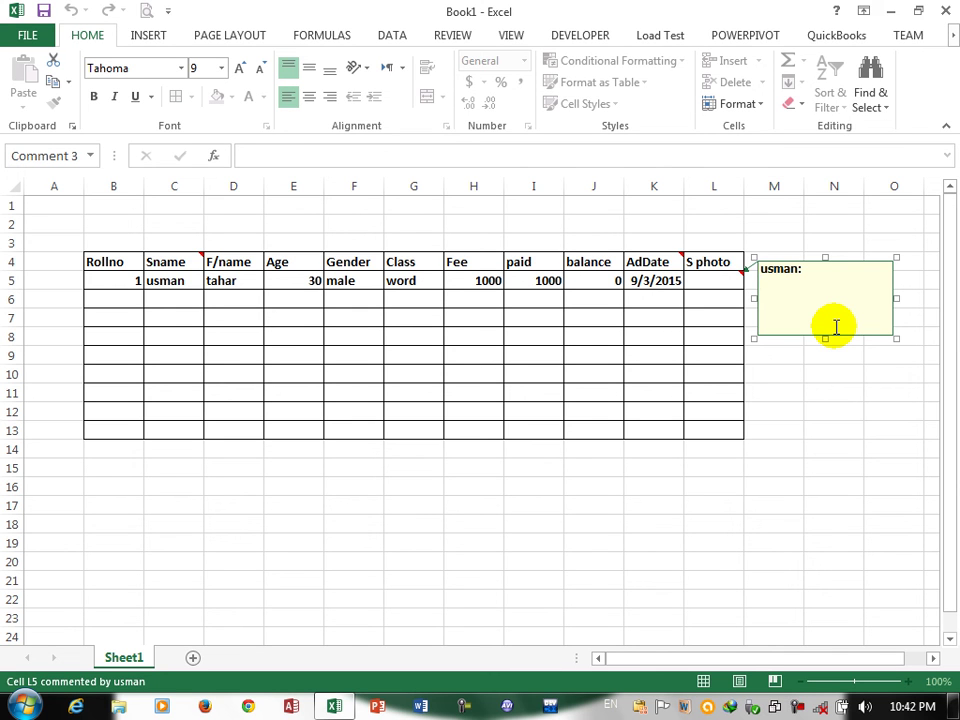
click(786, 375)
Step: Start inserting a hyperlink on the first student's S photo cell, L5
click(728, 278)
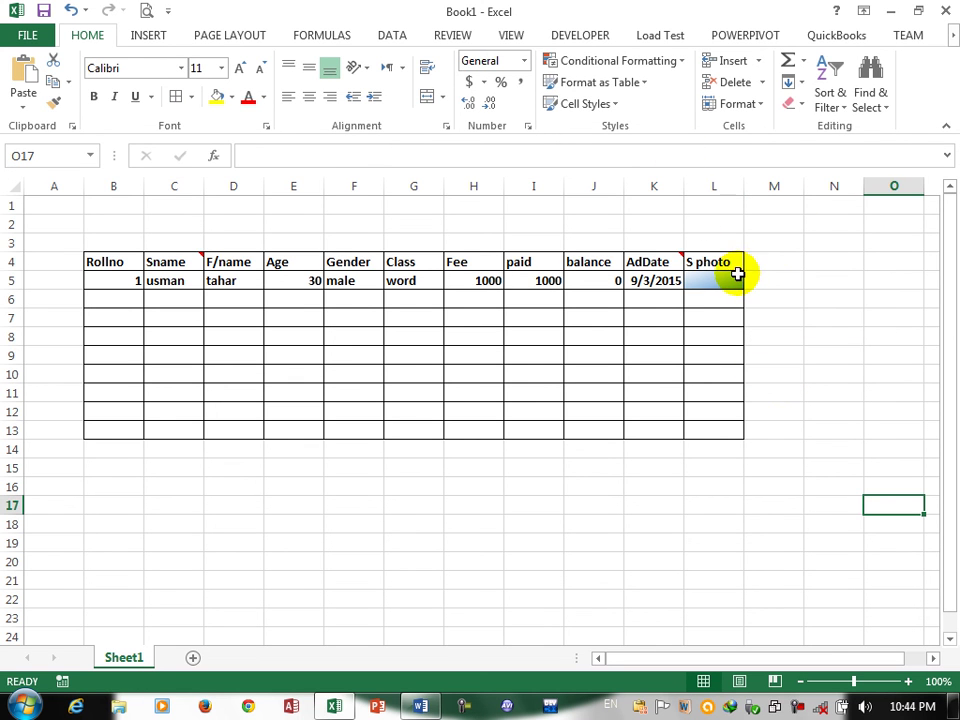
click(735, 278)
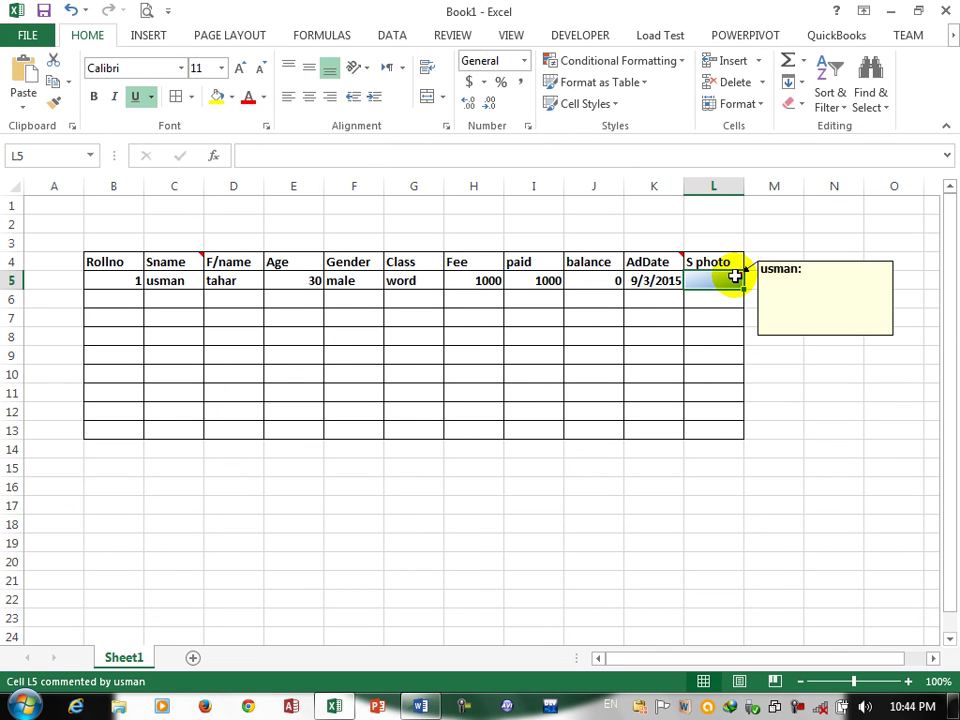
click(735, 276)
click(765, 315)
click(729, 278)
right_click(729, 278)
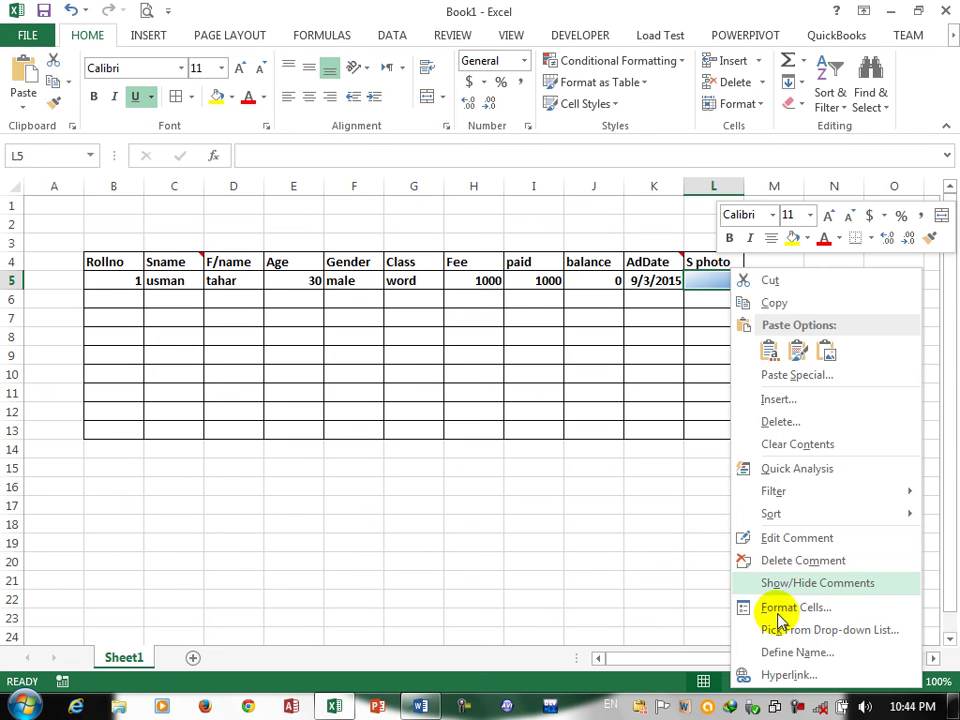
click(783, 676)
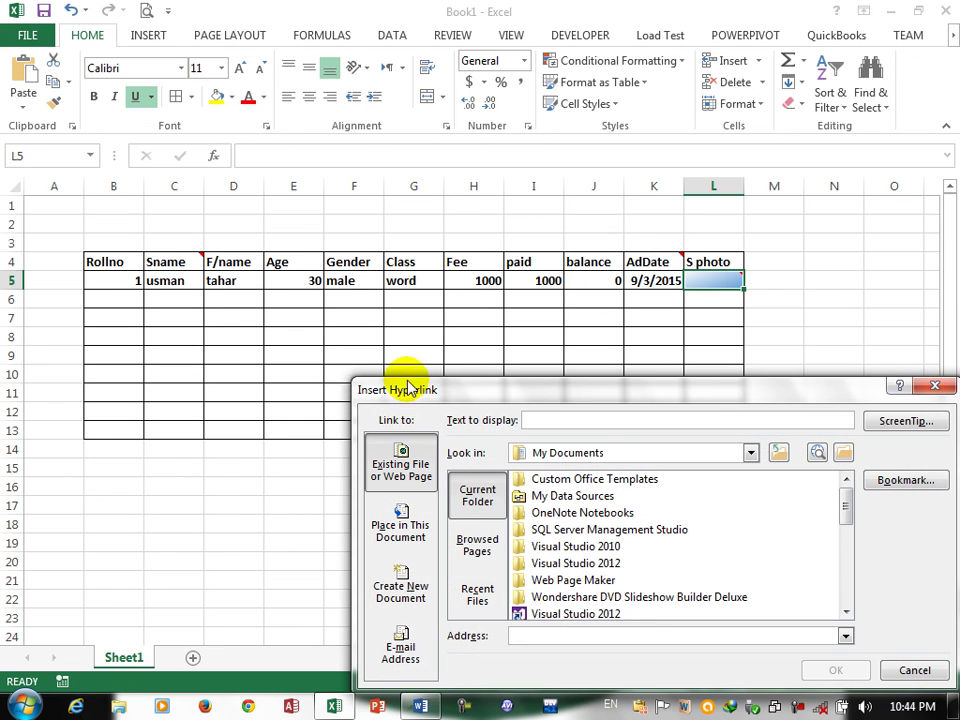
Step: Link cell L5 to the picture file 2 on the Books and Notes (G:) drive
click(751, 453)
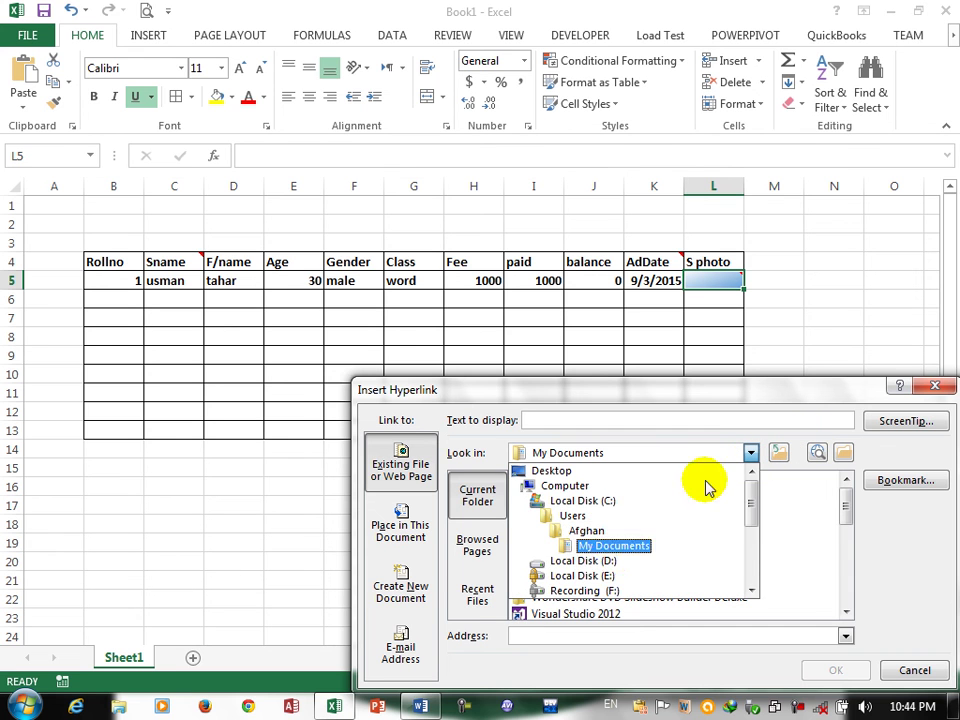
drag(750, 522, 750, 553)
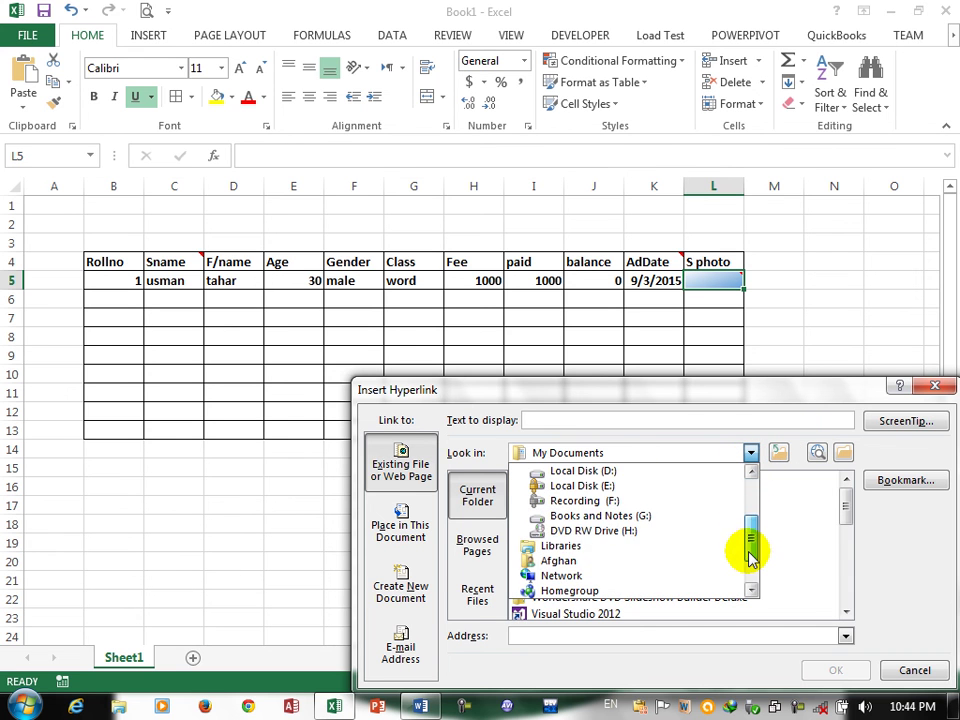
click(636, 514)
click(846, 611)
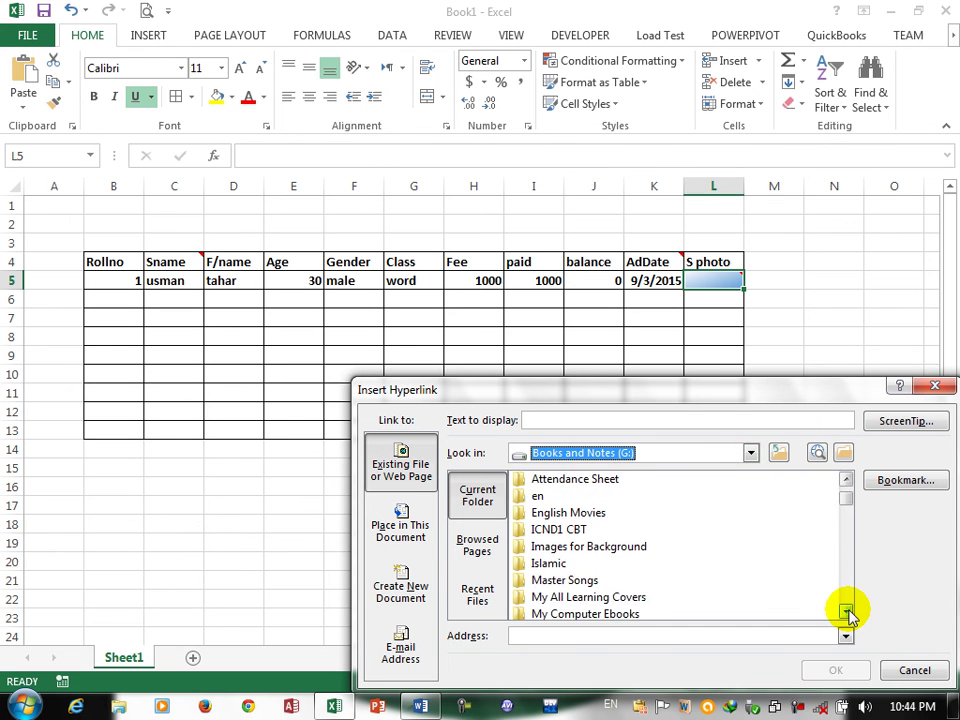
click(846, 611)
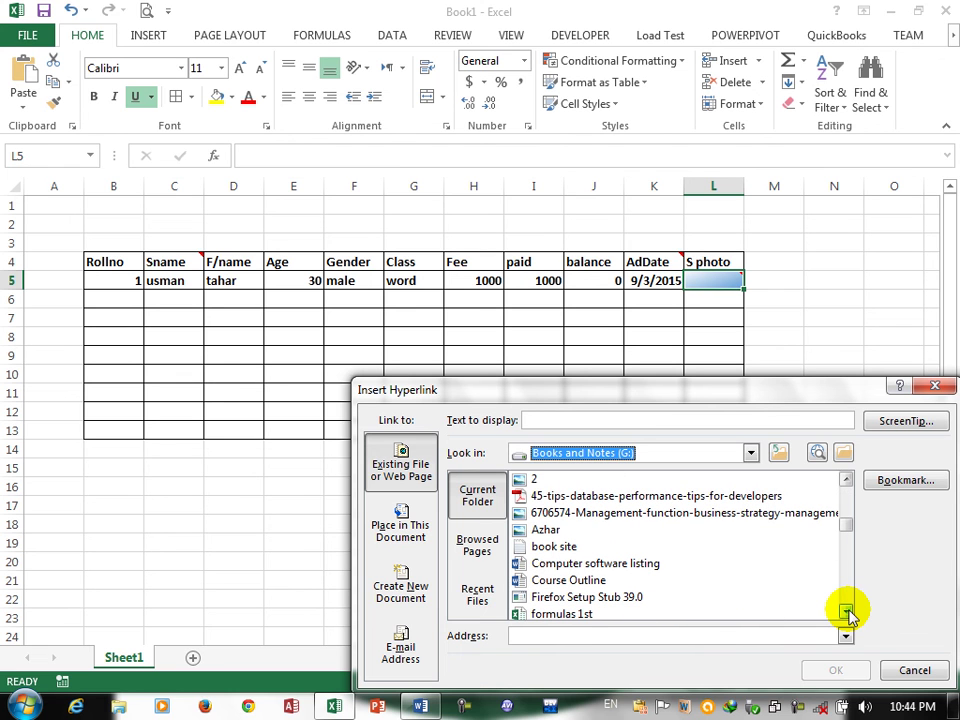
click(537, 481)
click(833, 670)
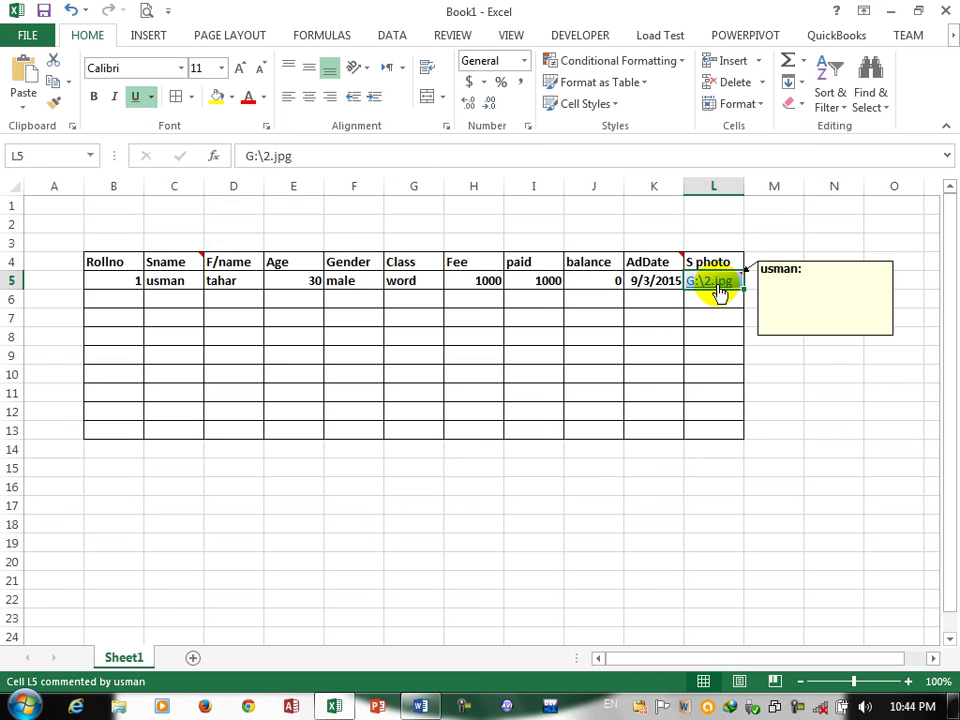
Step: Follow the photo hyperlink in L5, accept the security notice, view the picture and close the viewer
click(718, 288)
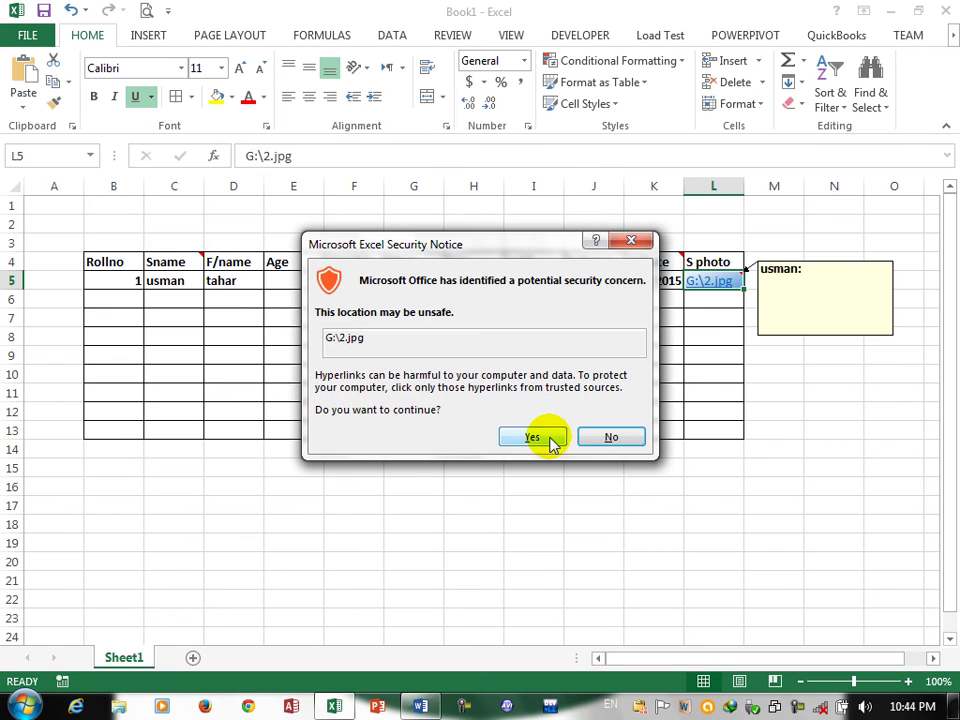
click(532, 438)
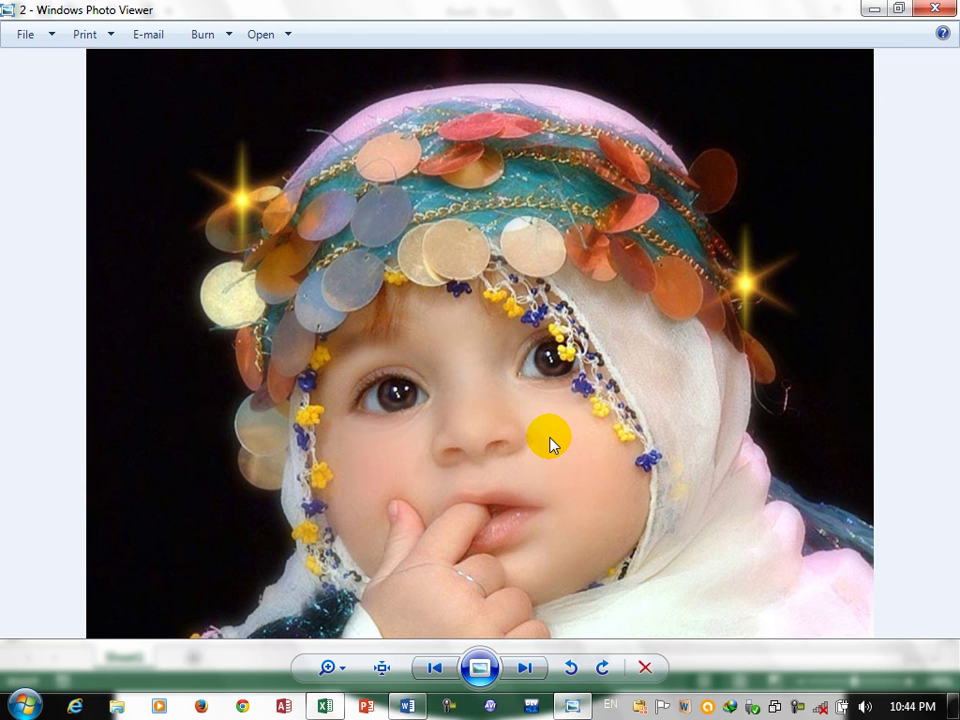
click(950, 8)
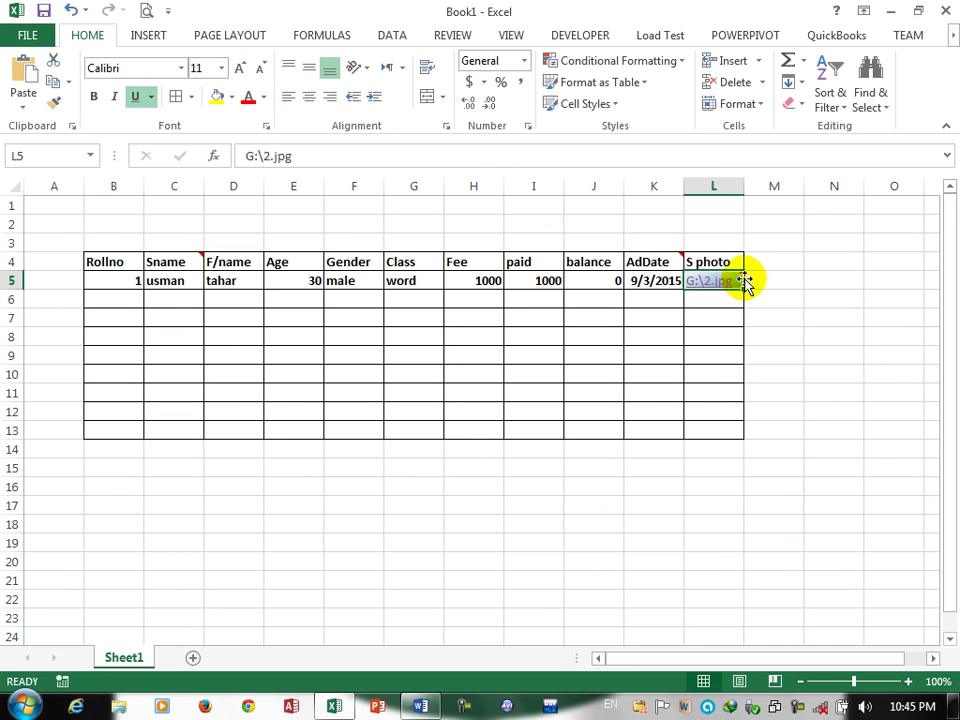
Step: Look at the comment on L5 and bring up the comment review commands
mouse_move(734, 286)
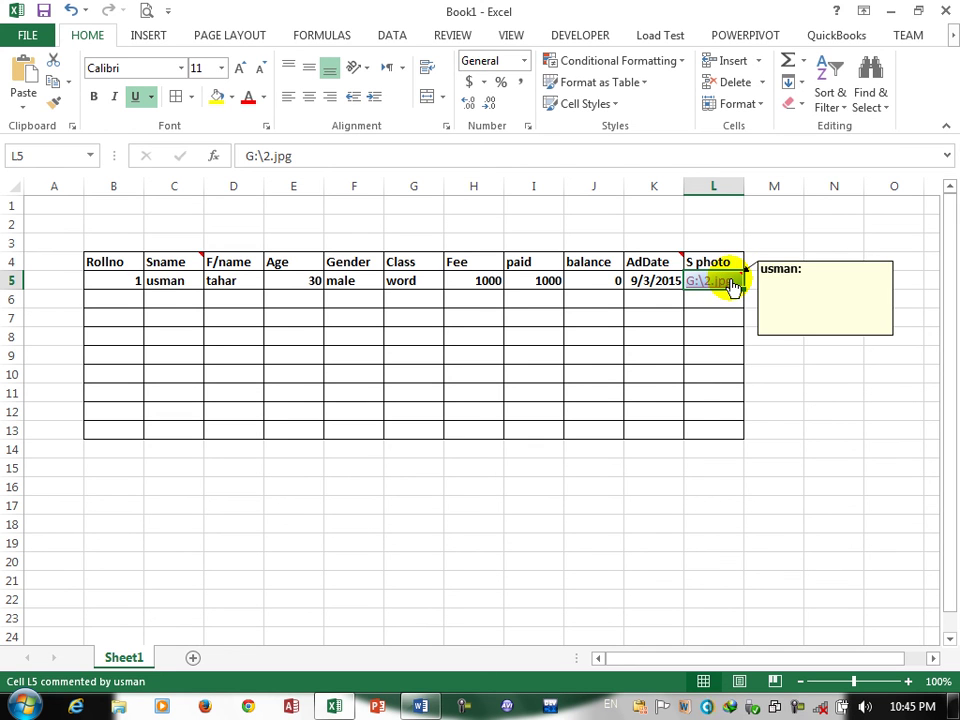
click(452, 38)
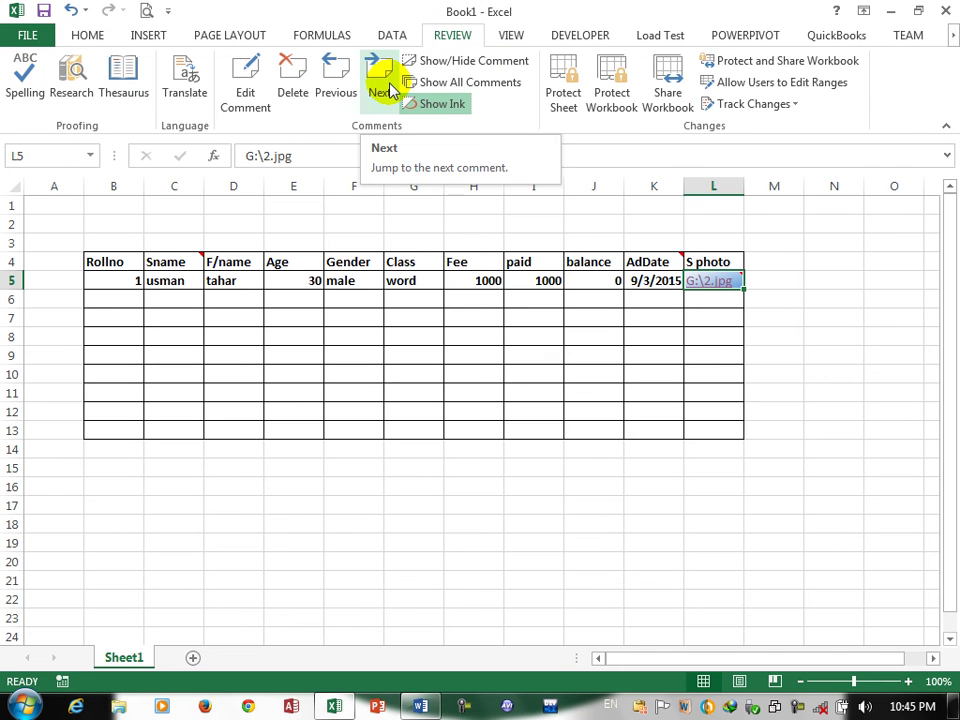